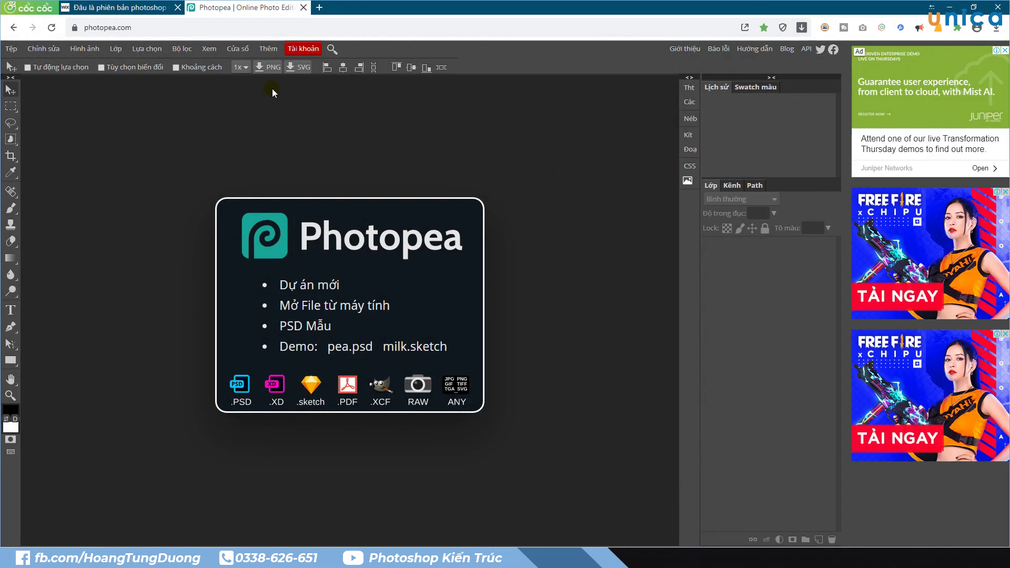
Switch to the blog article 'Đâu là phiên bản photoshop' in the first browser tab.
click(126, 5)
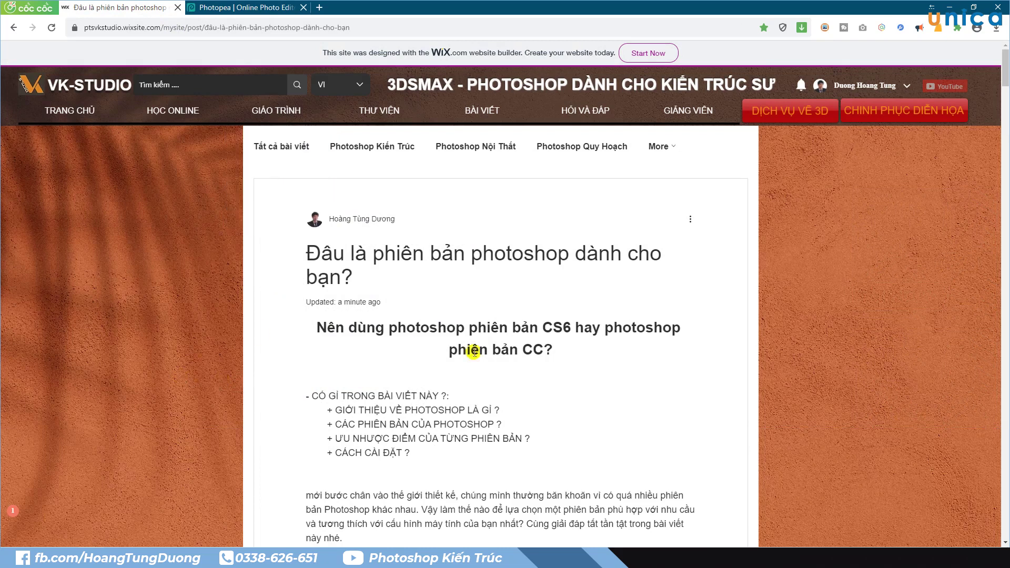
Scroll the article down to section 1 on the online, no-install Photoshop.
scroll(548, 284, down, 2)
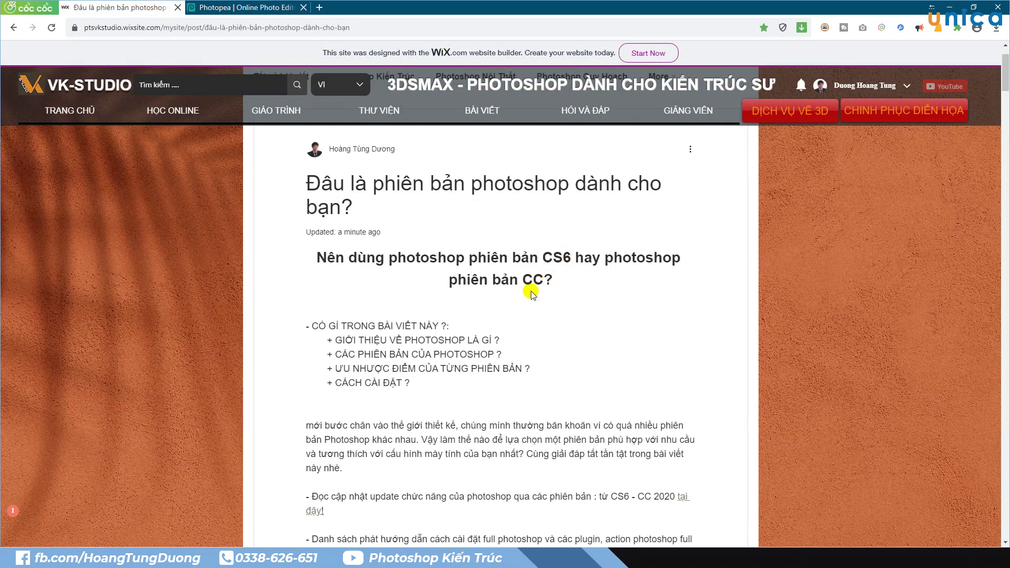
scroll(531, 291, down, 2)
scroll(531, 292, down, 3)
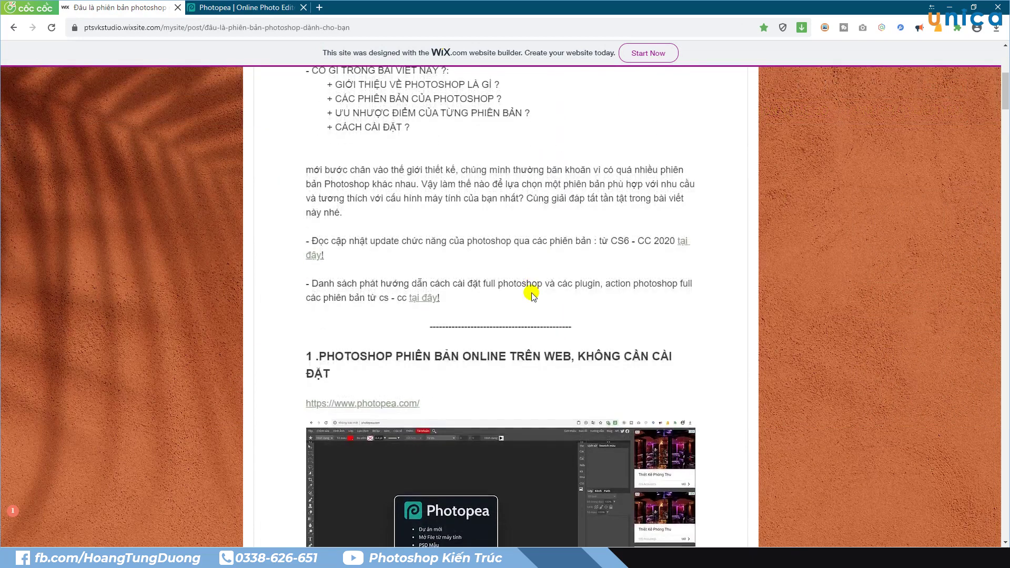
scroll(531, 292, down, 3)
scroll(531, 293, down, 2)
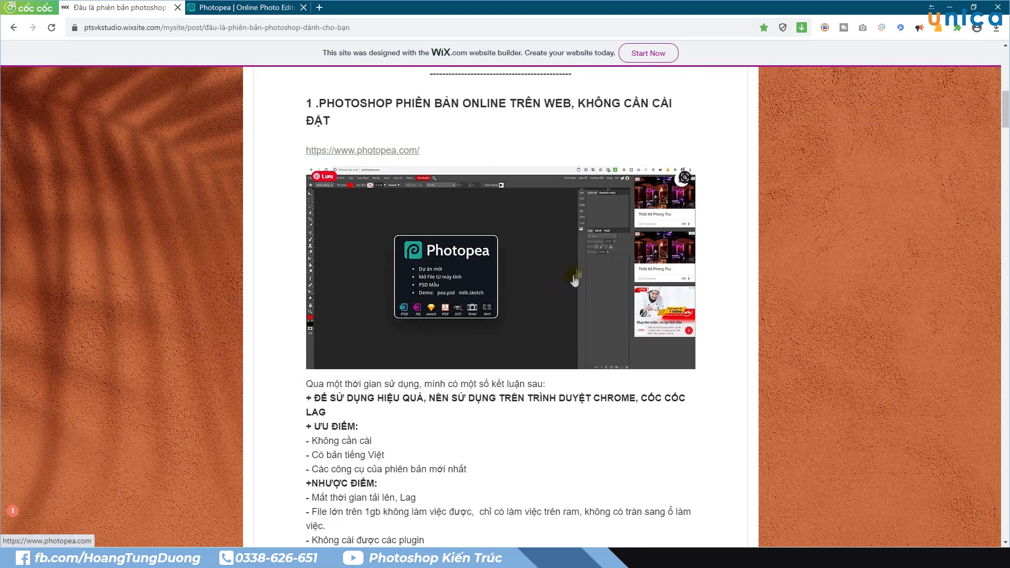
Outline that section heading in red, clear the mark, and return to Photopea.
mouse_move(276, 80)
mouse_down()
mouse_move(670, 145)
mouse_move(711, 132)
mouse_up()
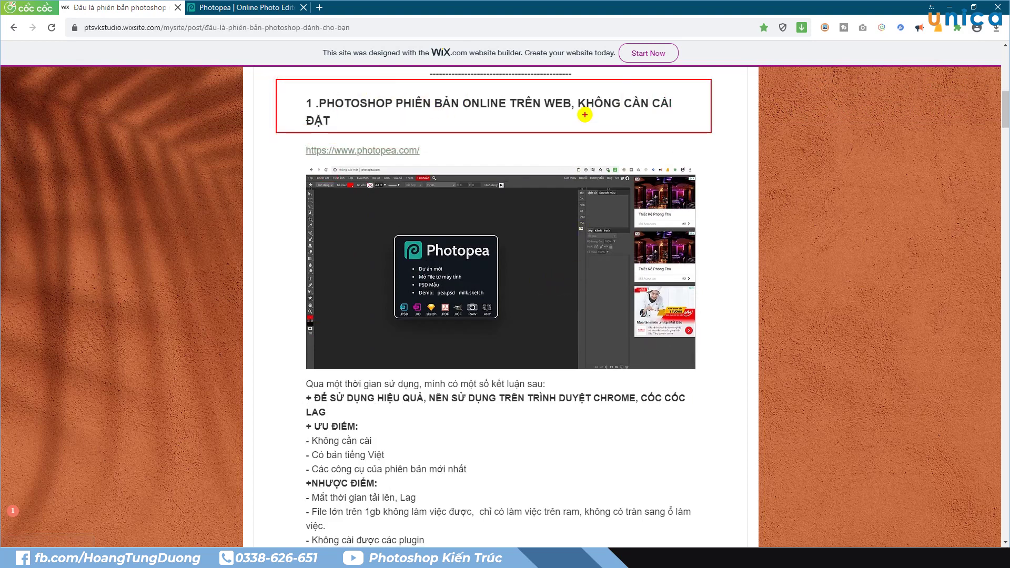
key(Escape)
click(245, 7)
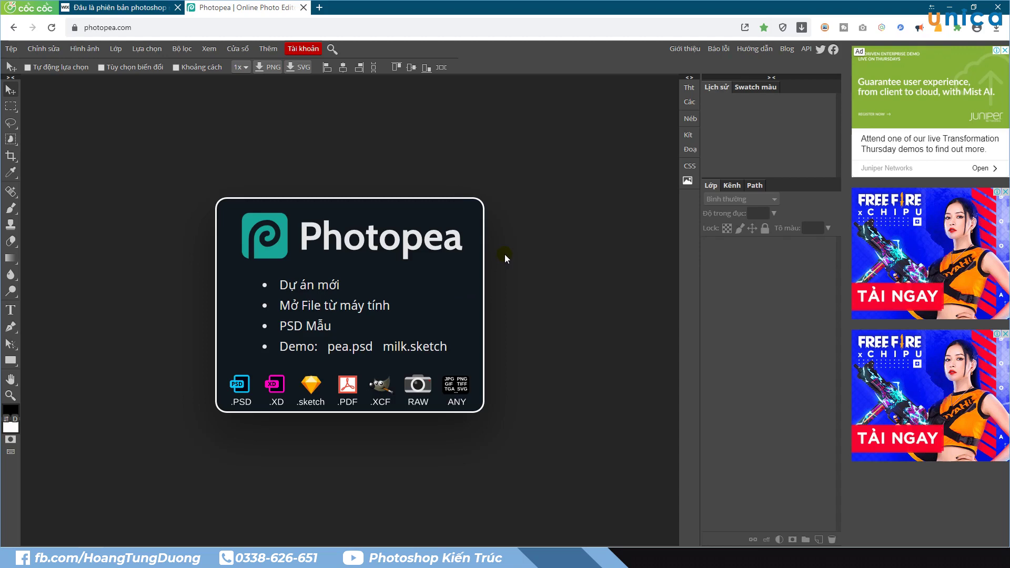
Review the blog's Ưu điểm/Nhược điểm list under the Photopea screenshot, then return to Photopea.
click(152, 5)
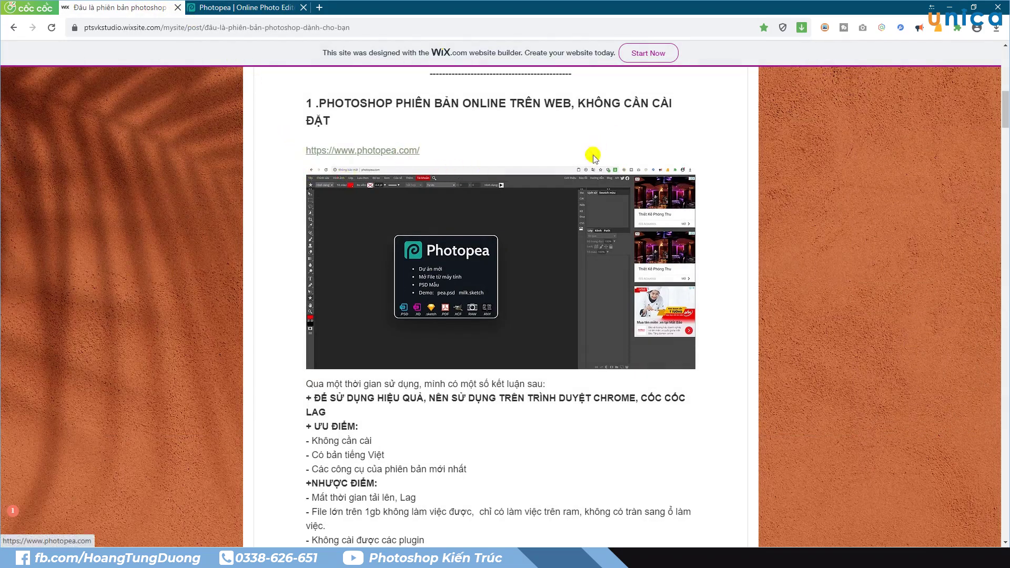
scroll(592, 156, down, 2)
scroll(584, 231, down, 2)
scroll(610, 331, up, 3)
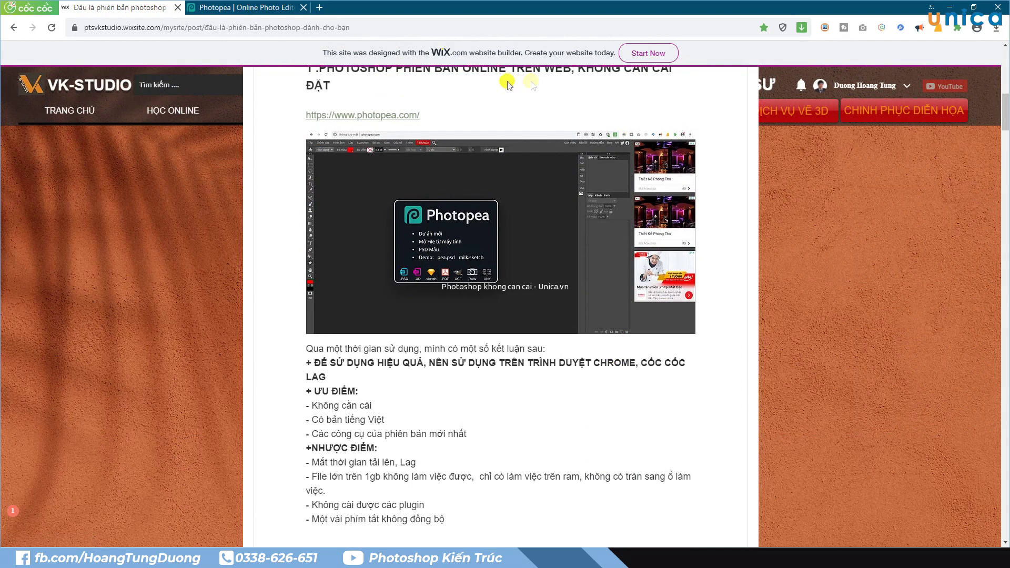
scroll(530, 97, up, 1)
scroll(532, 110, down, 2)
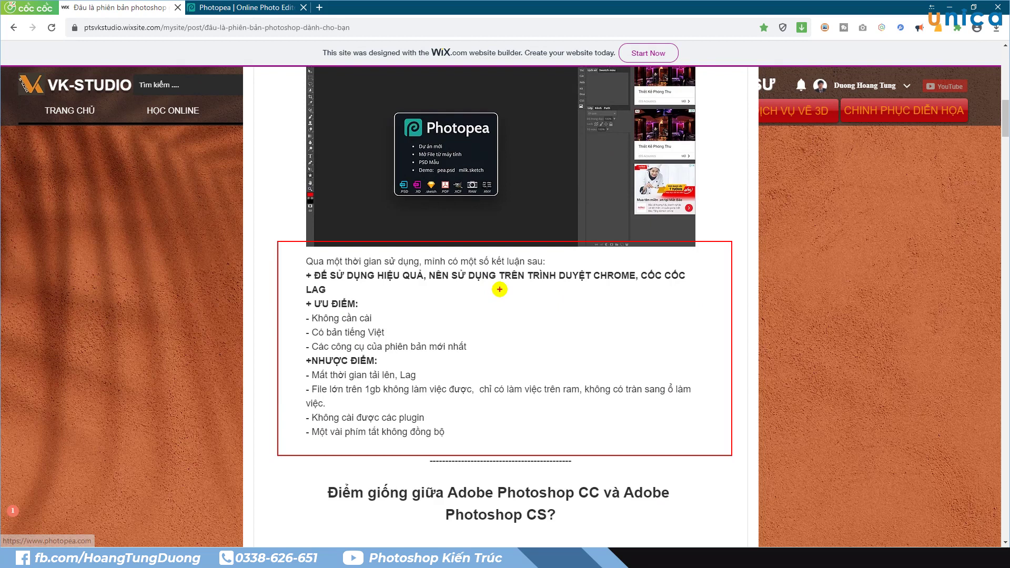
scroll(499, 289, up, 1)
click(247, 6)
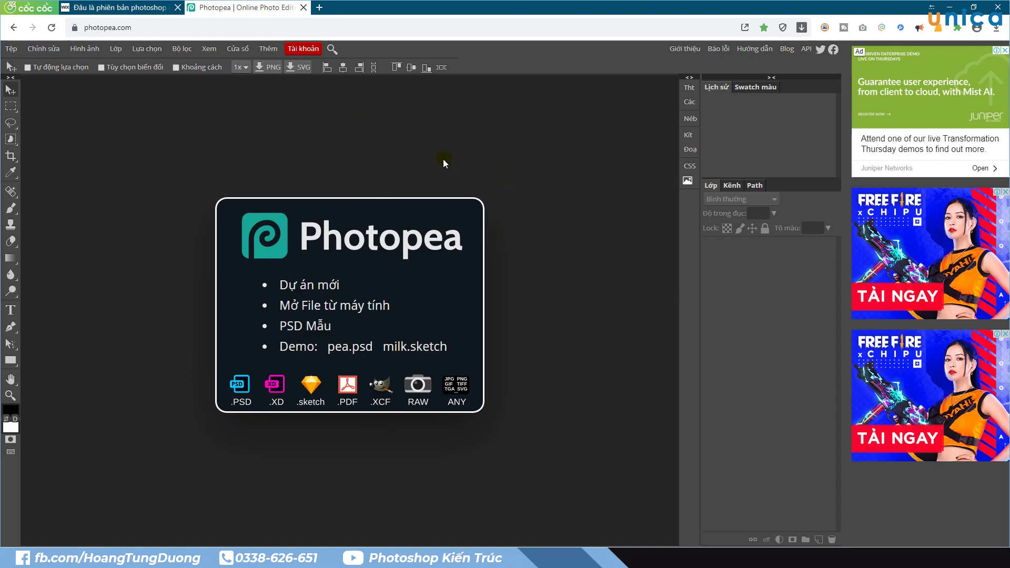
Check under Thêm > Ngôn ngữ that Tiếng Việt is the selected language.
click(271, 47)
click(506, 54)
click(268, 49)
mouse_move(285, 64)
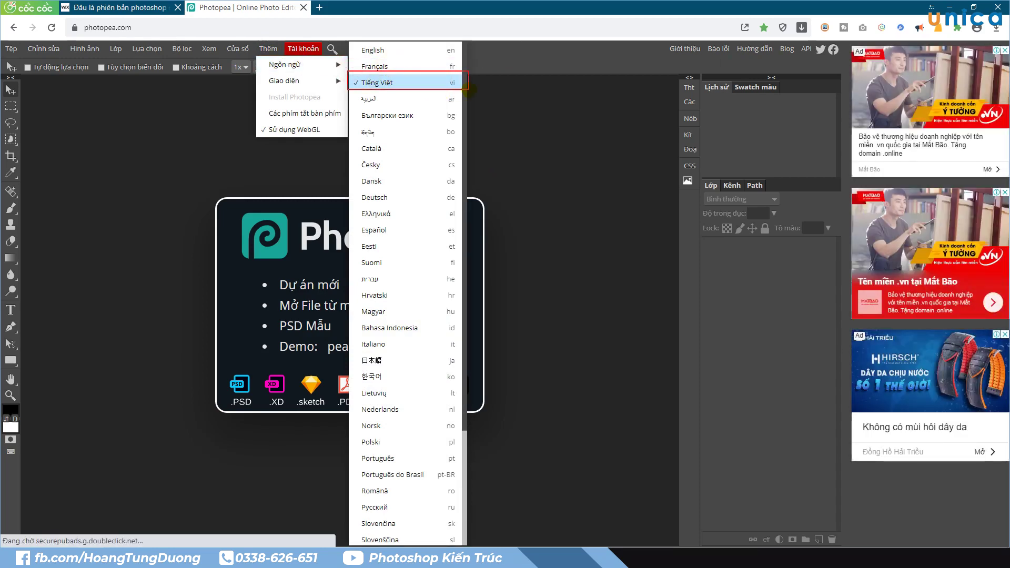
click(530, 56)
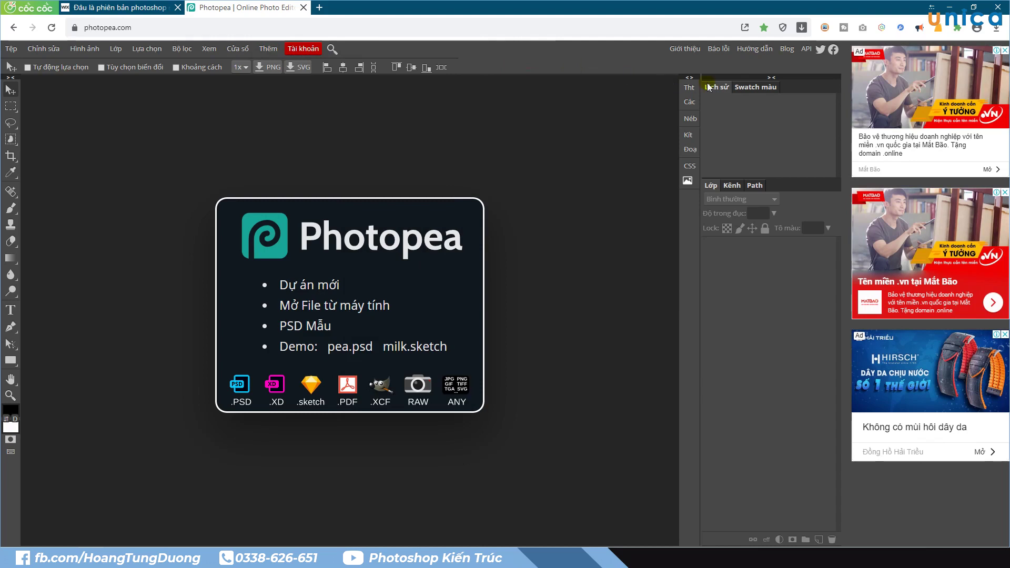
Point out Install Photopea in the Thêm menu and outline the desktop shortcut in red.
click(268, 49)
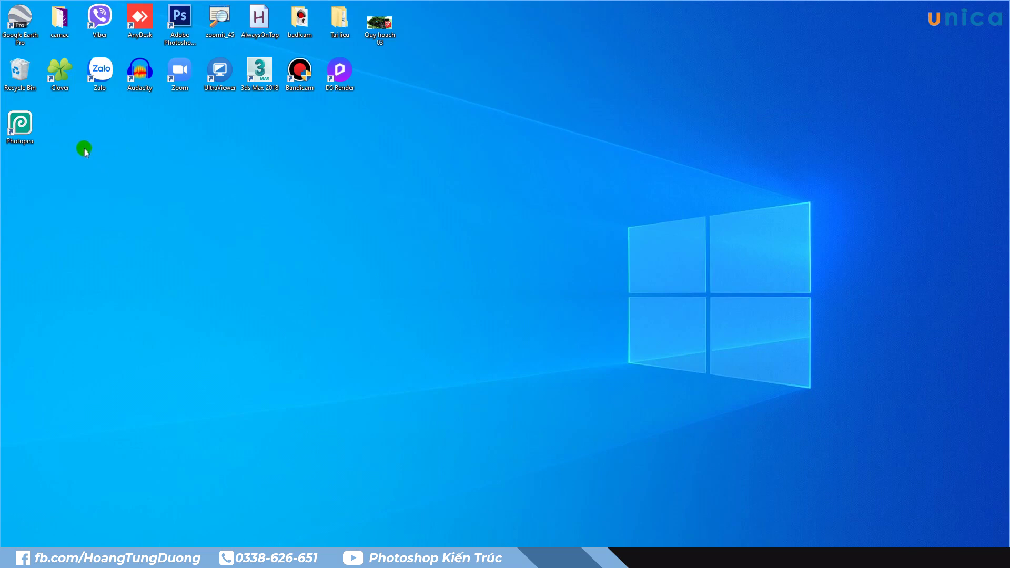
key(ctrl+2)
mouse_move(1, 97)
mouse_down()
mouse_move(47, 161)
mouse_move(158, 184)
mouse_move(160, 207)
mouse_up()
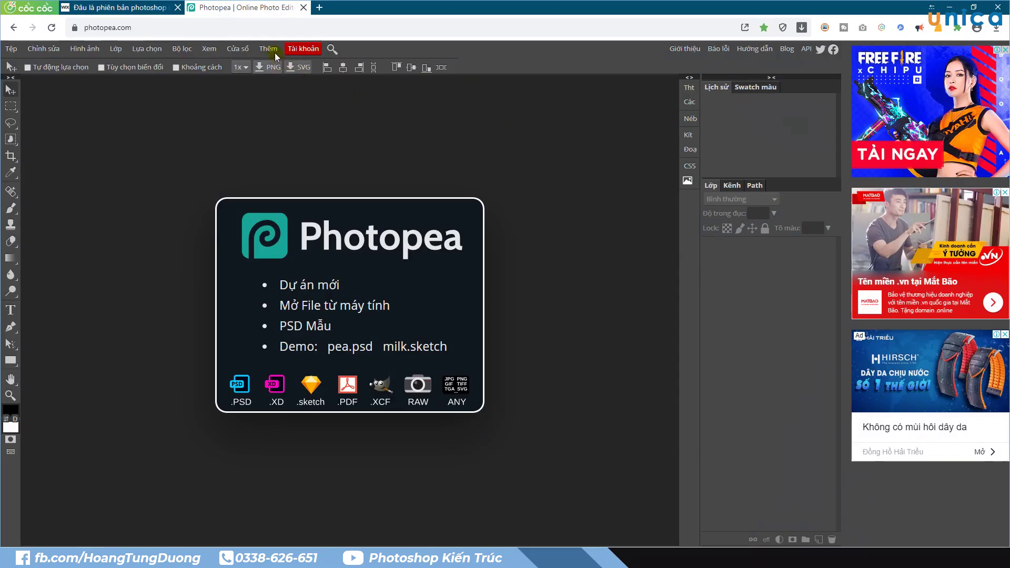
Reopen the Thêm extra options menu back in the Photopea editor.
click(271, 49)
Search Google in a new tab for car PNG images.
click(319, 8)
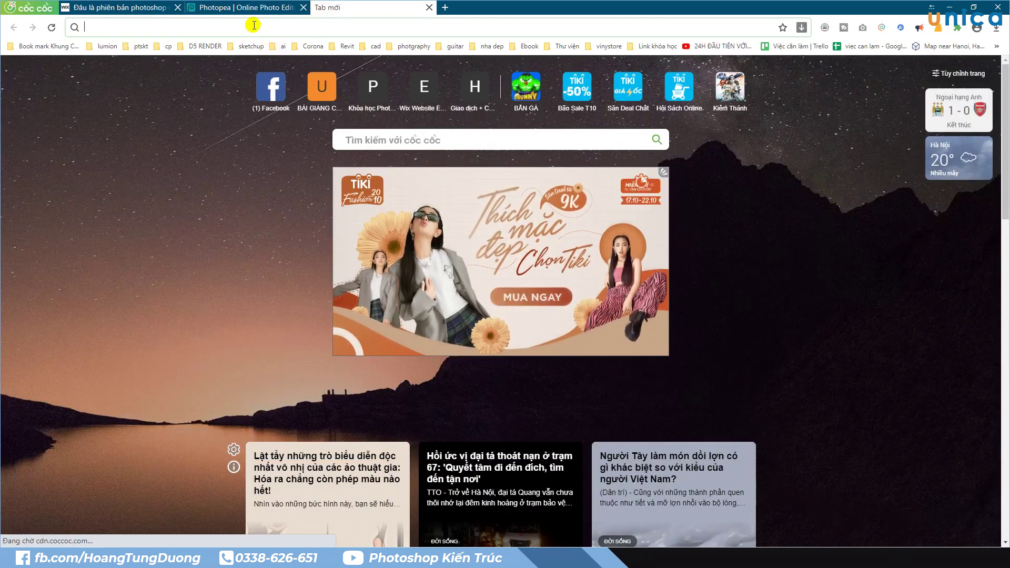
text(car)
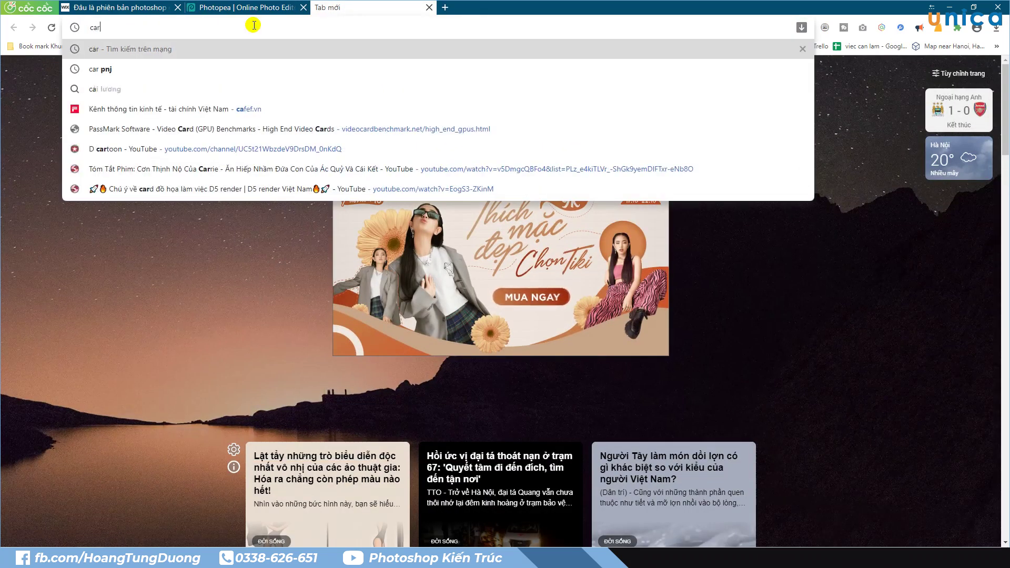
key(Return)
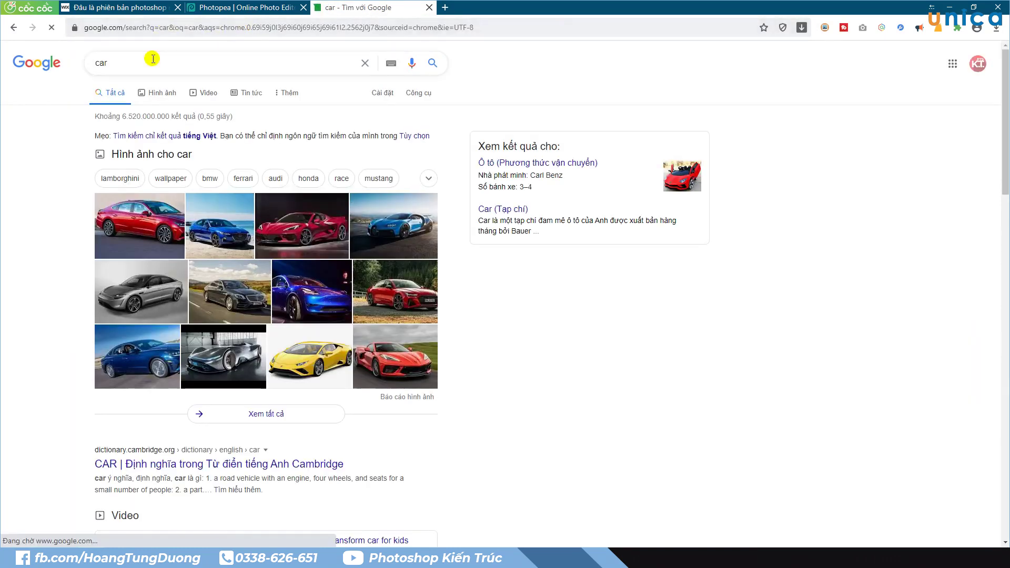
click(153, 59)
text(pnj)
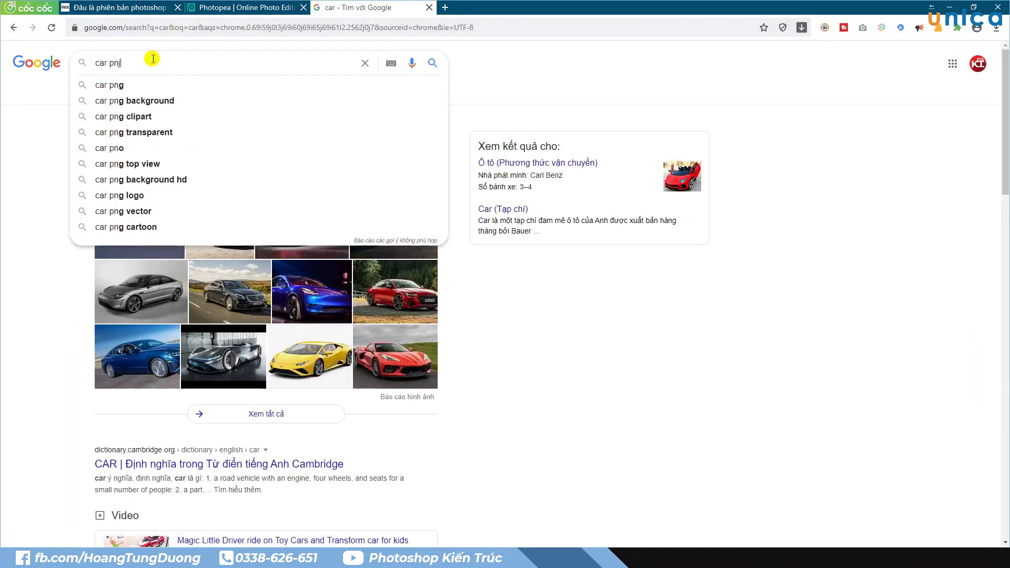
key(Return)
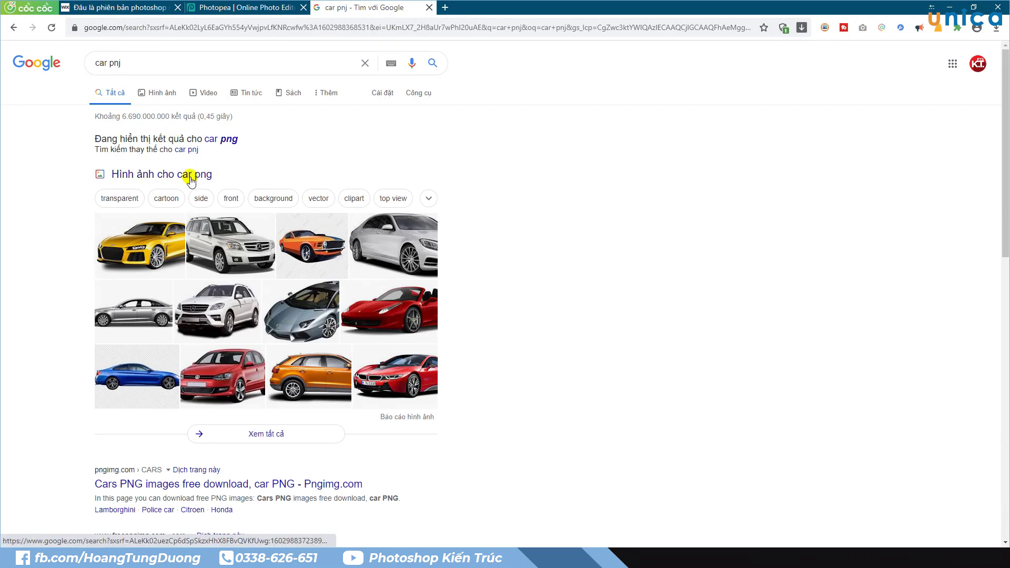
click(190, 176)
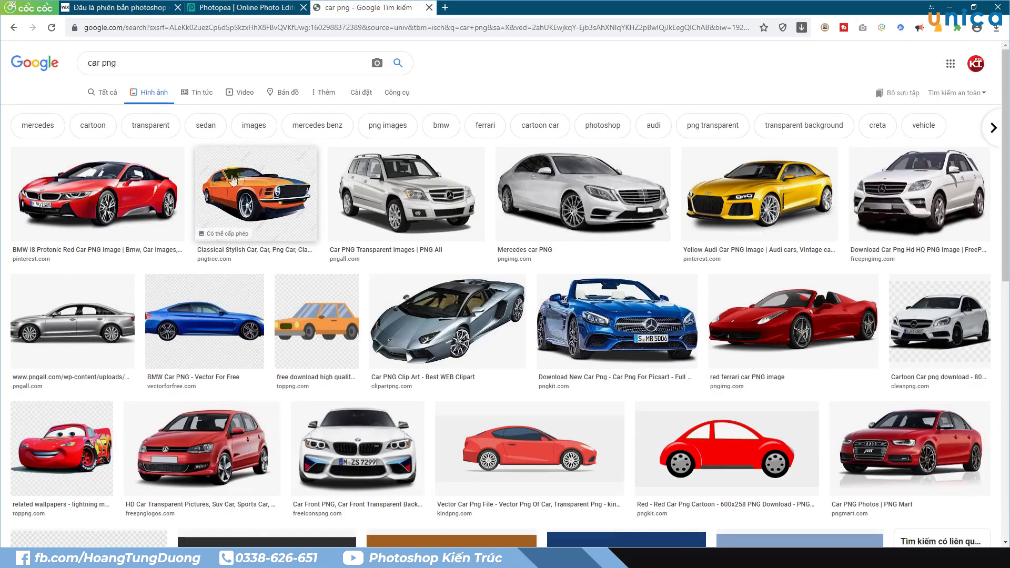
Preview the silver Mercedes image and open it full size in a new tab.
click(533, 205)
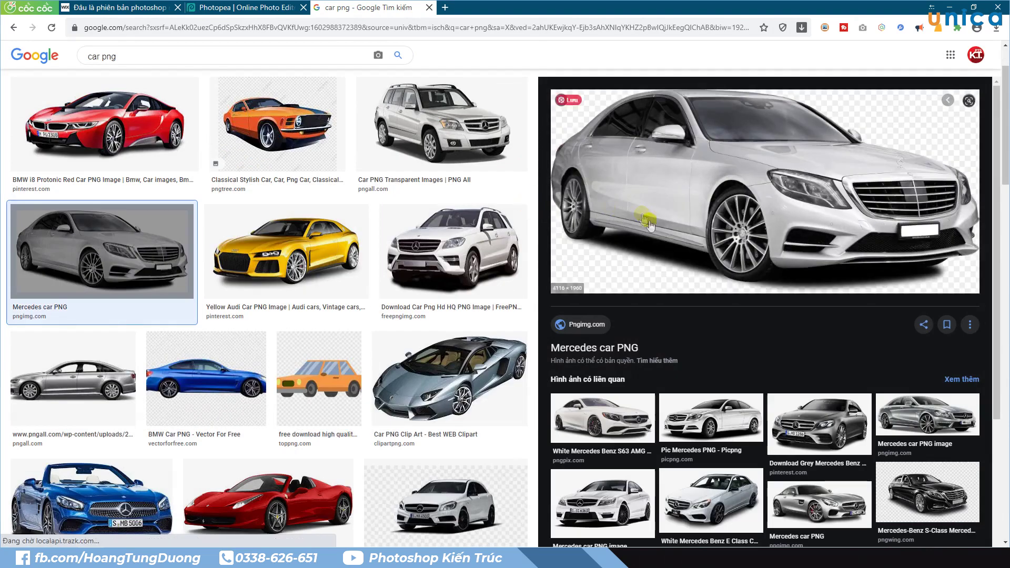
right_click(619, 243)
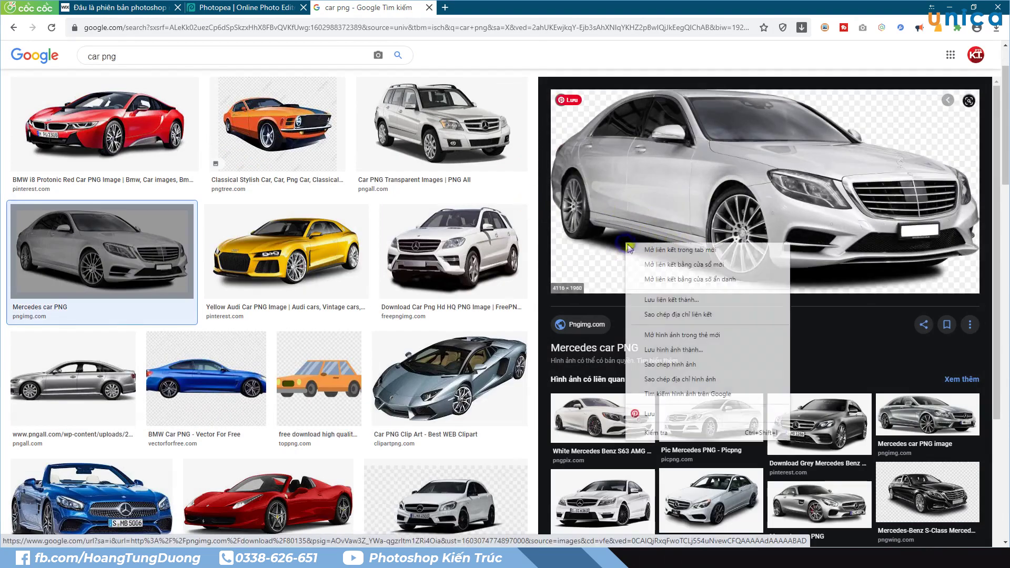
click(669, 339)
click(460, 7)
Copy the full-size Mercedes image to the clipboard and return to Photopea.
right_click(416, 203)
drag(415, 213, 526, 230)
mouse_move(461, 230)
mouse_down()
mouse_move(292, 536)
mouse_move(328, 530)
mouse_up()
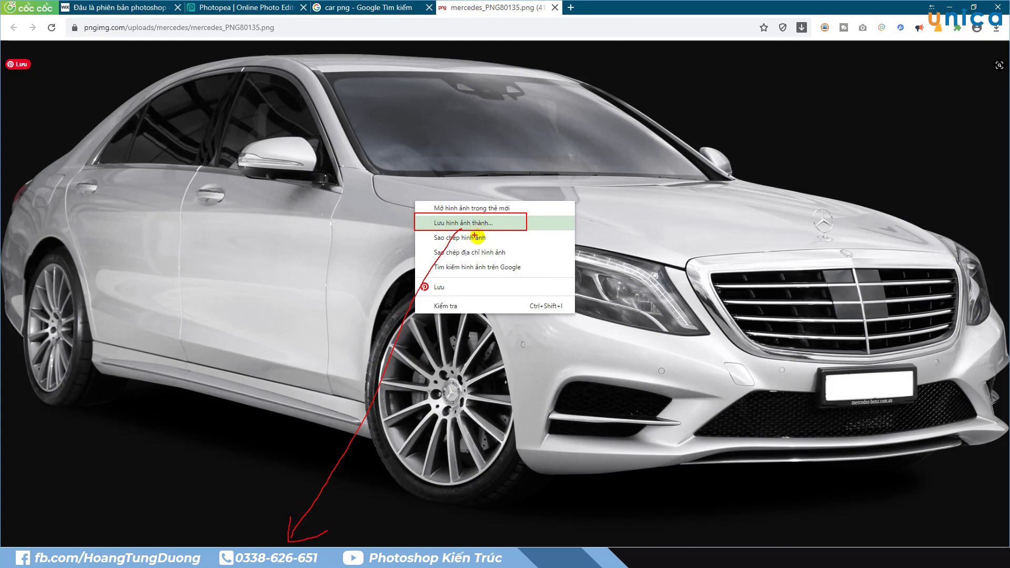
key(Escape)
right_click(429, 173)
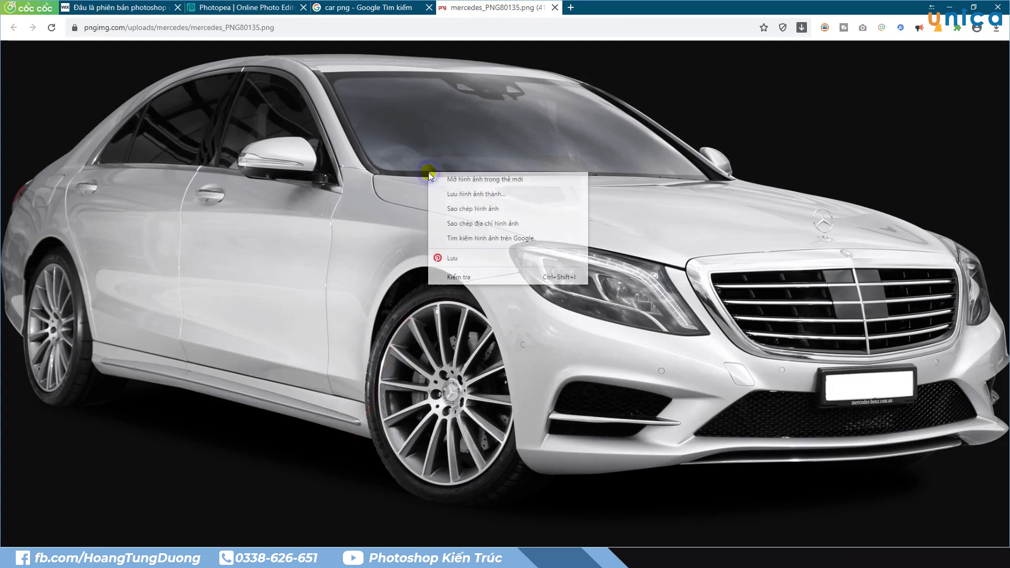
click(472, 209)
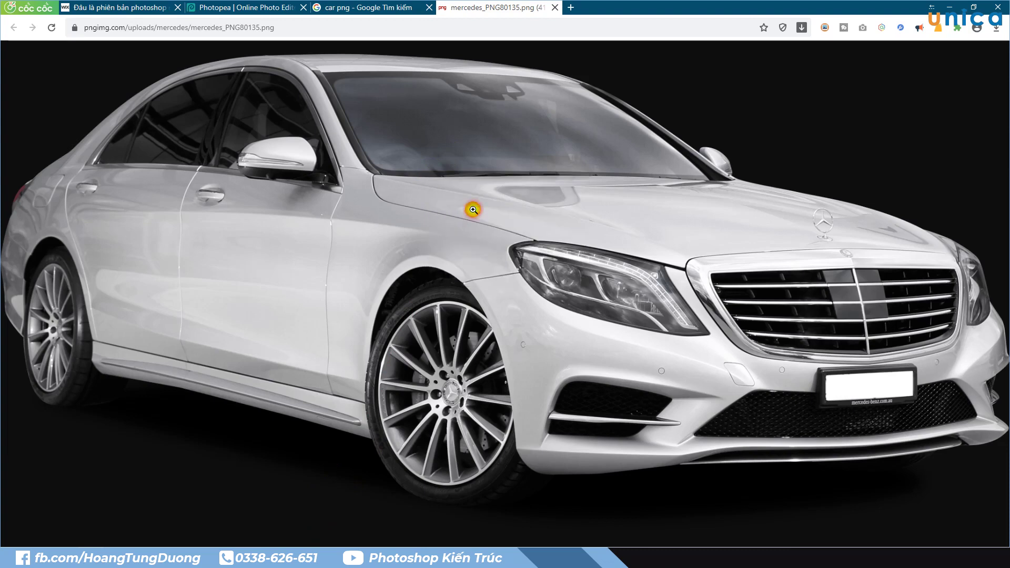
click(254, 7)
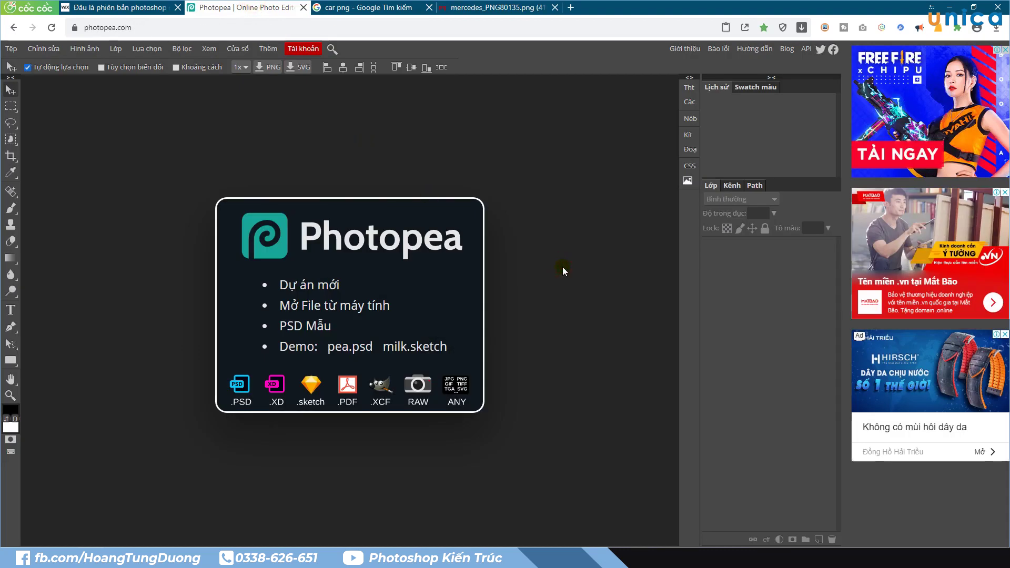
Paste the car into a new document with a black-filled layer beneath it.
key(ctrl+v)
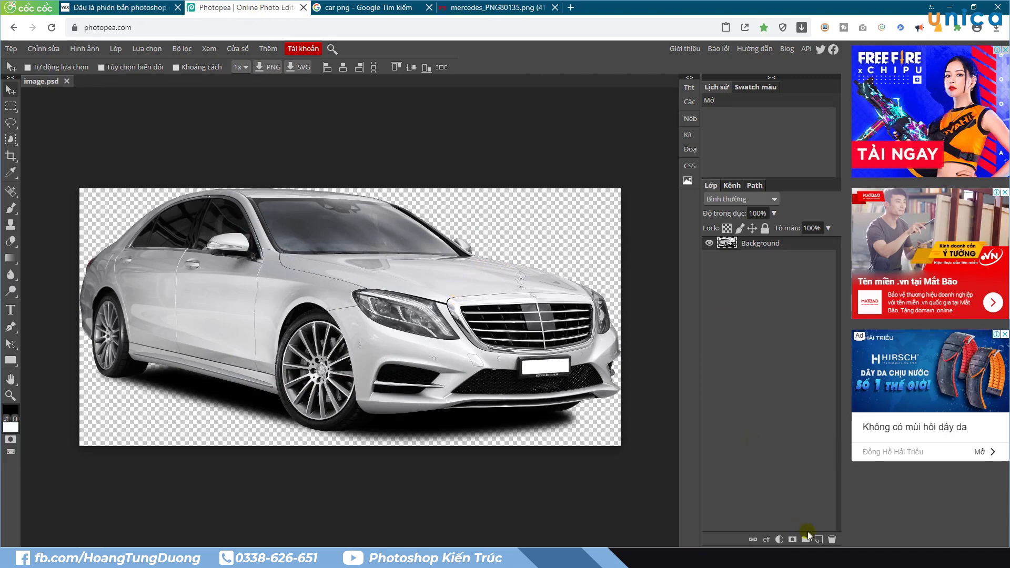
click(818, 539)
drag(772, 243, 780, 266)
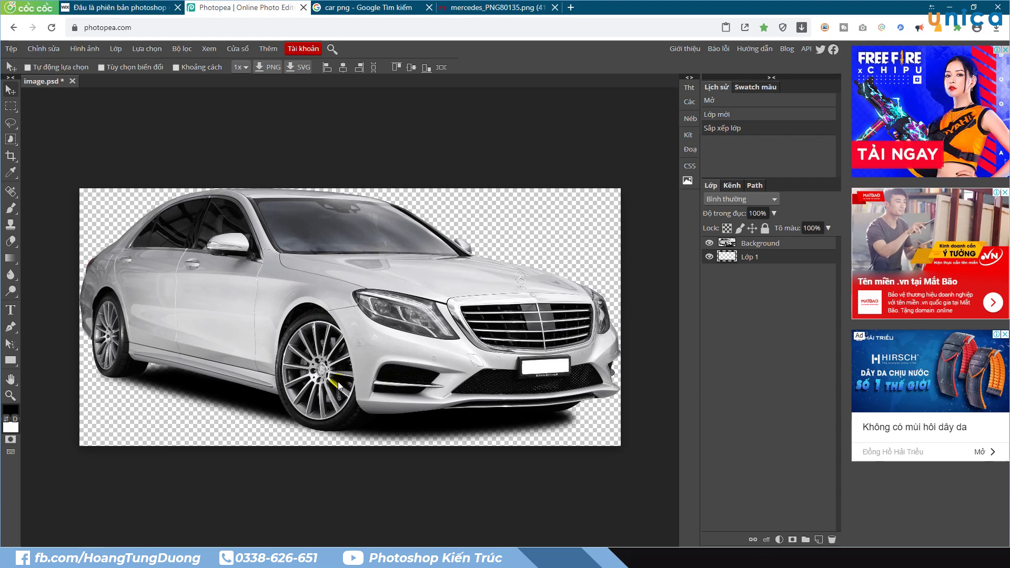
key(alt+BackSpace)
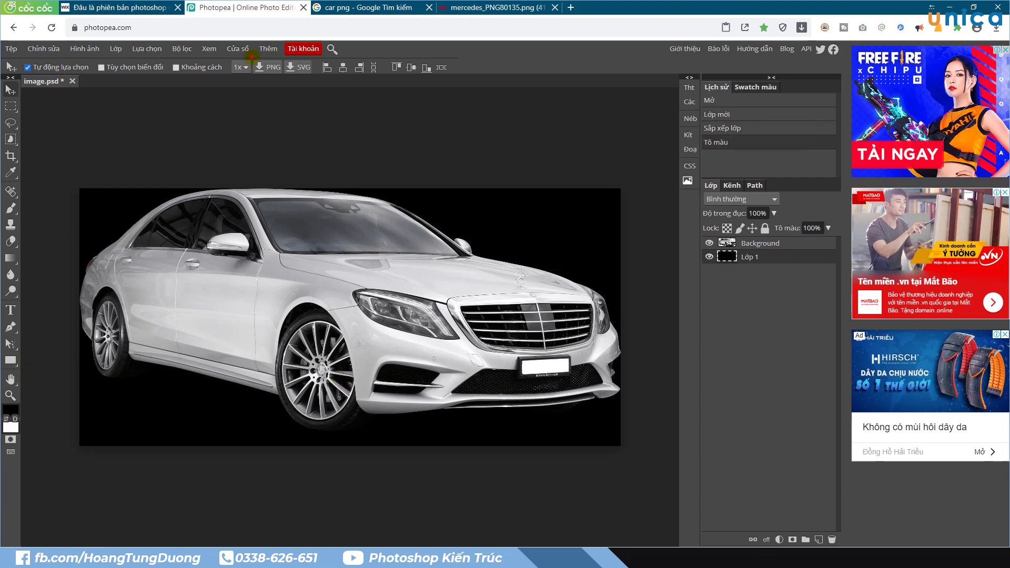
Quick-export the image as PNG to Lớp 1.png and close the download notice.
drag(249, 55, 318, 78)
drag(251, 53, 289, 75)
click(257, 68)
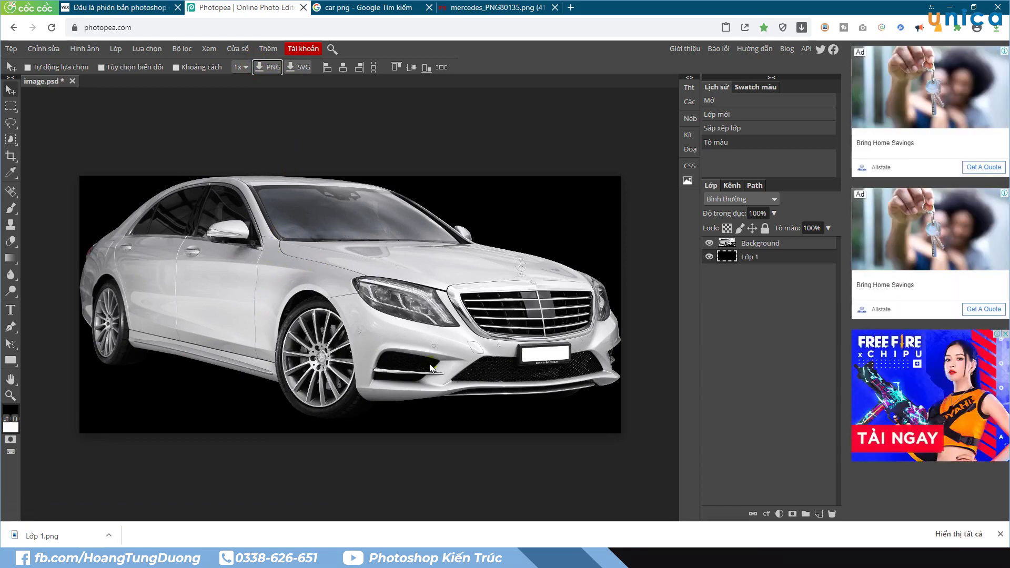
click(525, 66)
click(16, 108)
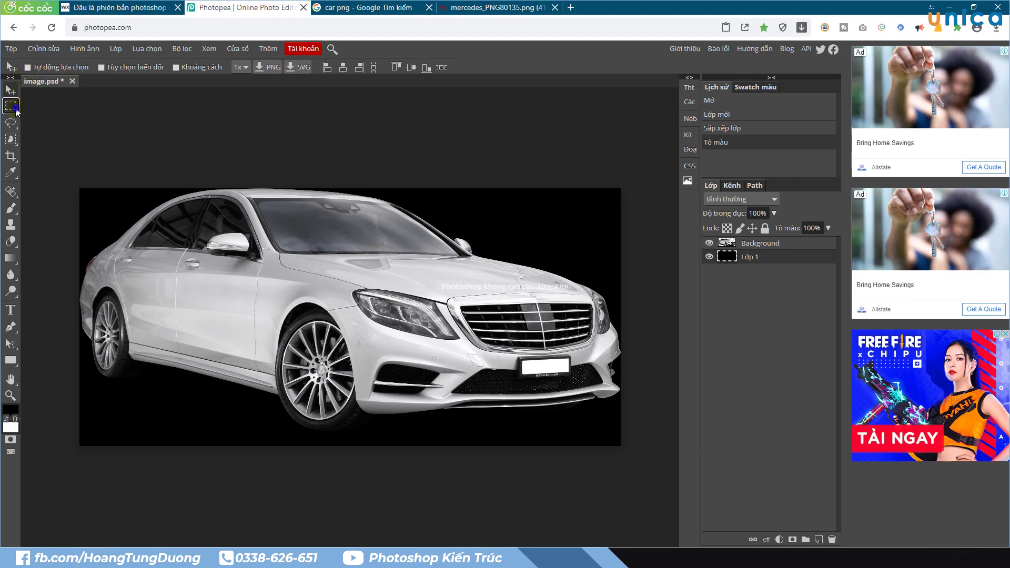
Choose the Object Selection tool from the left toolbar's selection tool flyout.
click(10, 140)
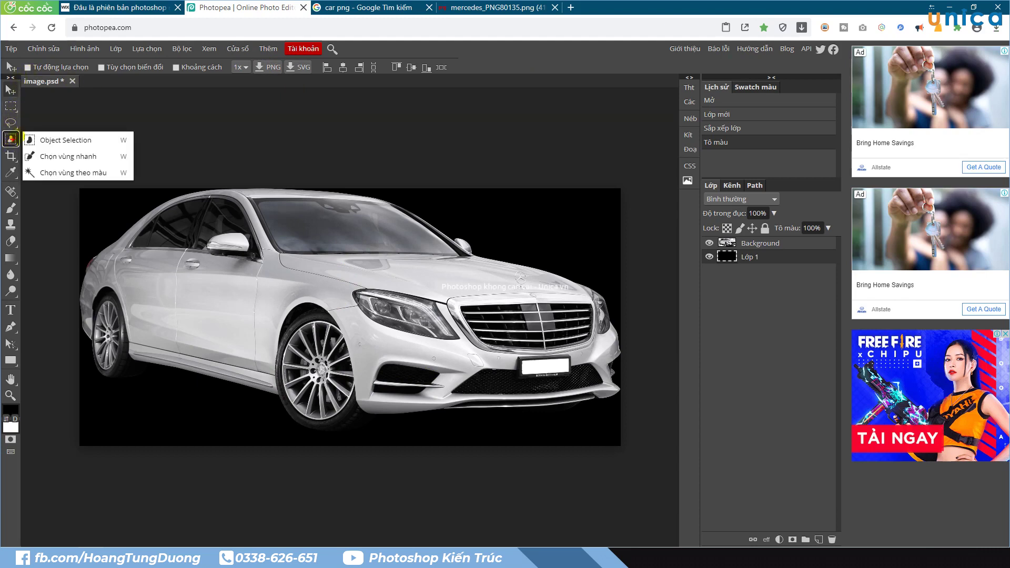
drag(20, 128, 140, 148)
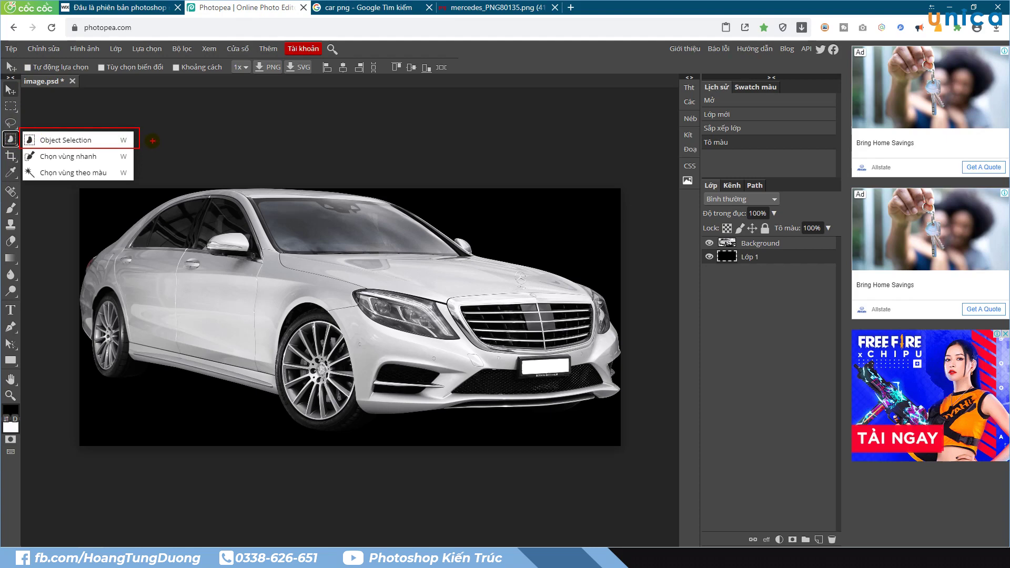
drag(148, 141, 284, 141)
mouse_move(4, 405)
mouse_down()
mouse_move(48, 316)
mouse_move(16, 76)
mouse_up()
key(Escape)
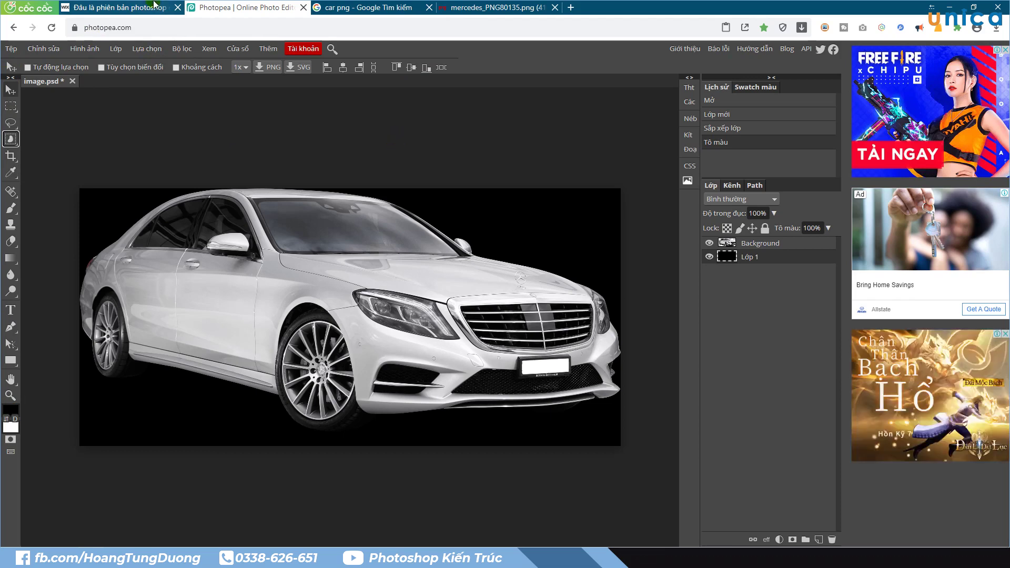
click(132, 8)
Highlight the blog's drawbacks on missing plugins and unsynced shortcuts, then return to Photopea.
mouse_move(298, 451)
mouse_down()
mouse_move(527, 481)
mouse_move(706, 481)
mouse_up()
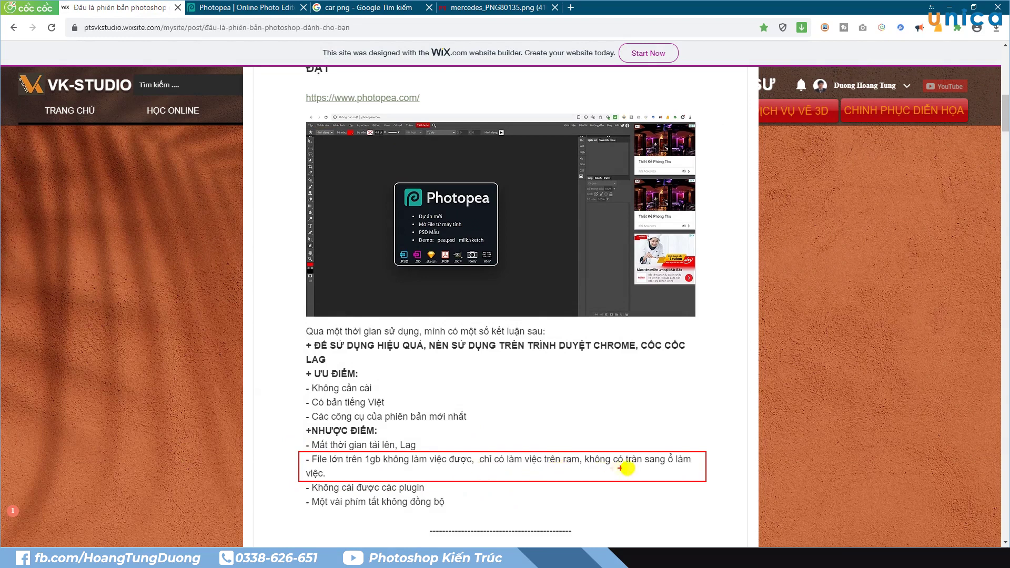
drag(646, 467, 634, 506)
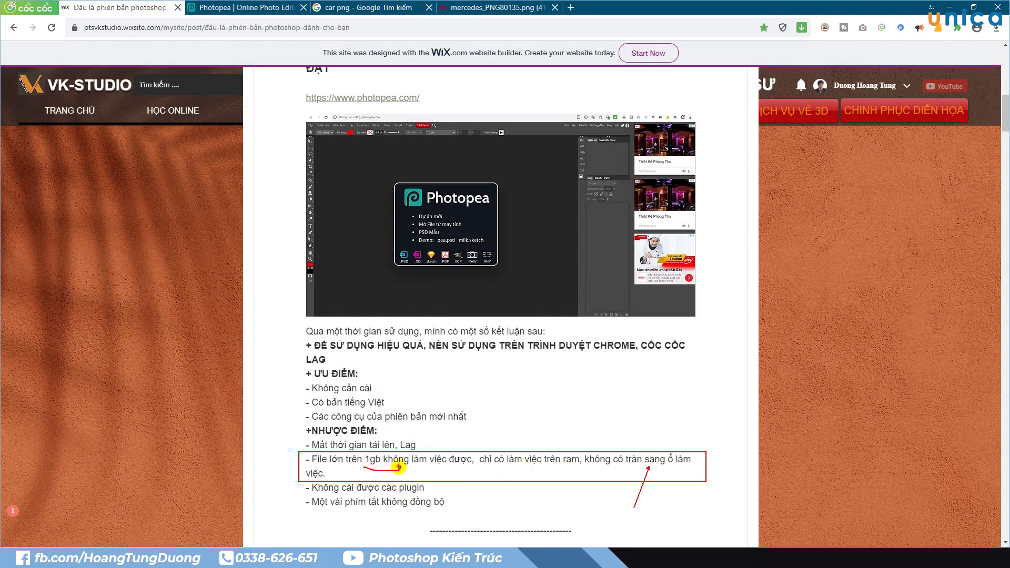
scroll(336, 463, down, 1)
drag(299, 459, 449, 478)
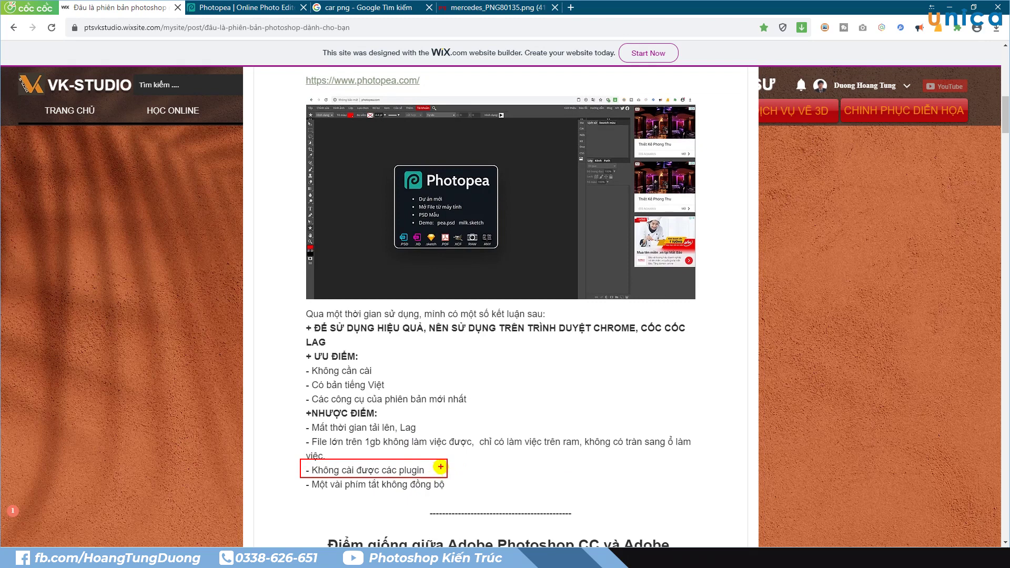
drag(440, 469, 543, 469)
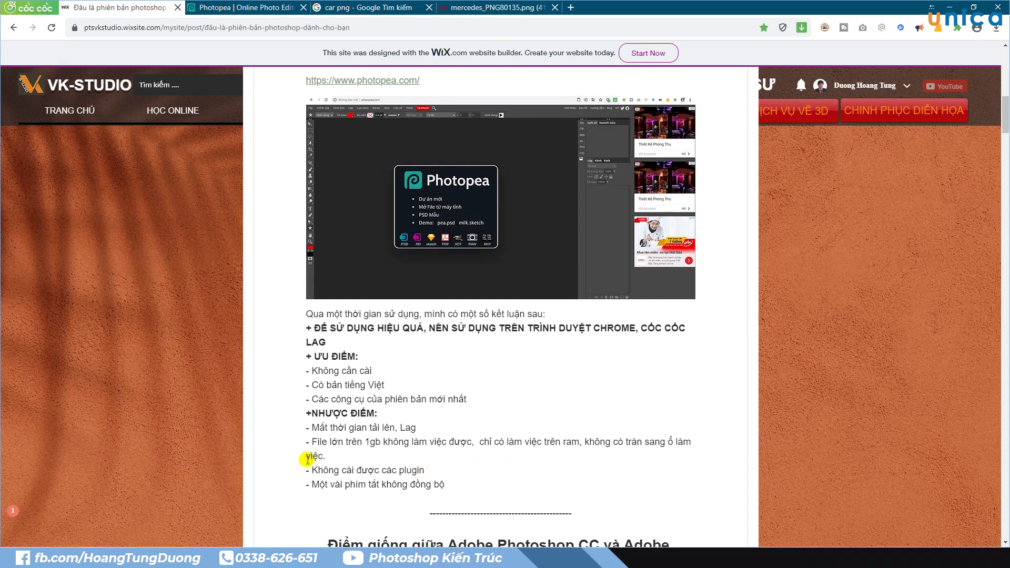
drag(300, 476, 461, 494)
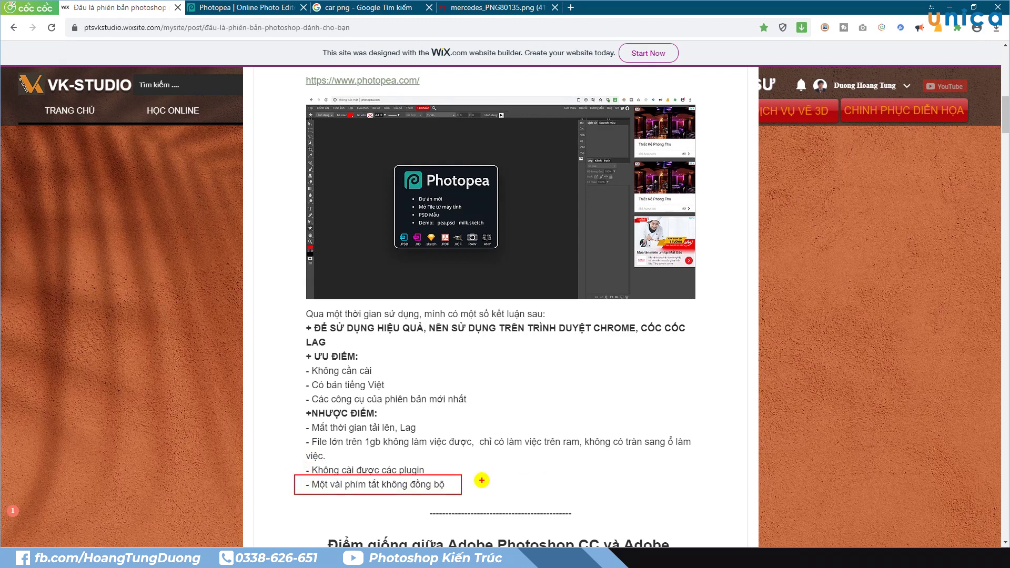
key(Escape)
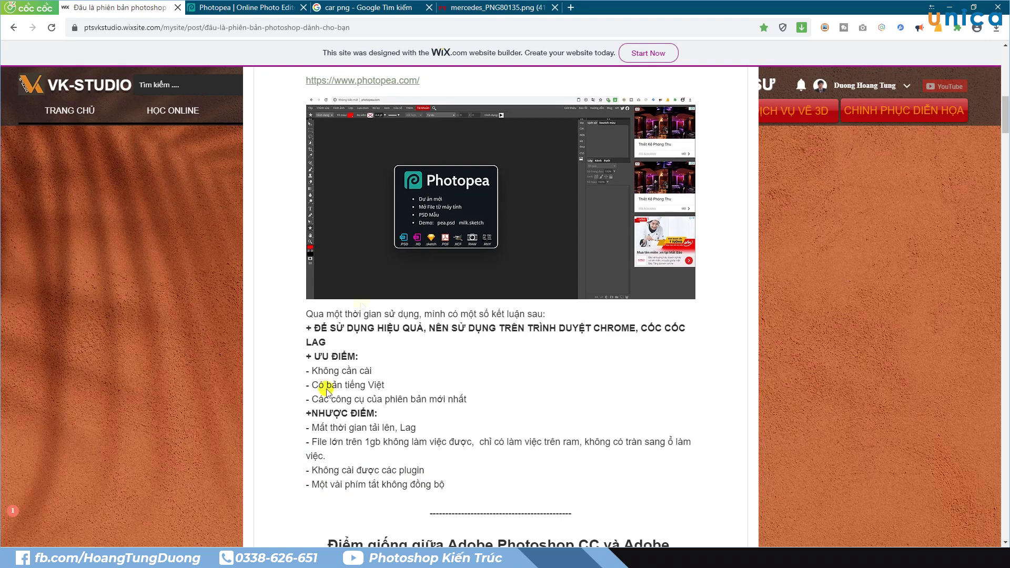
click(231, 7)
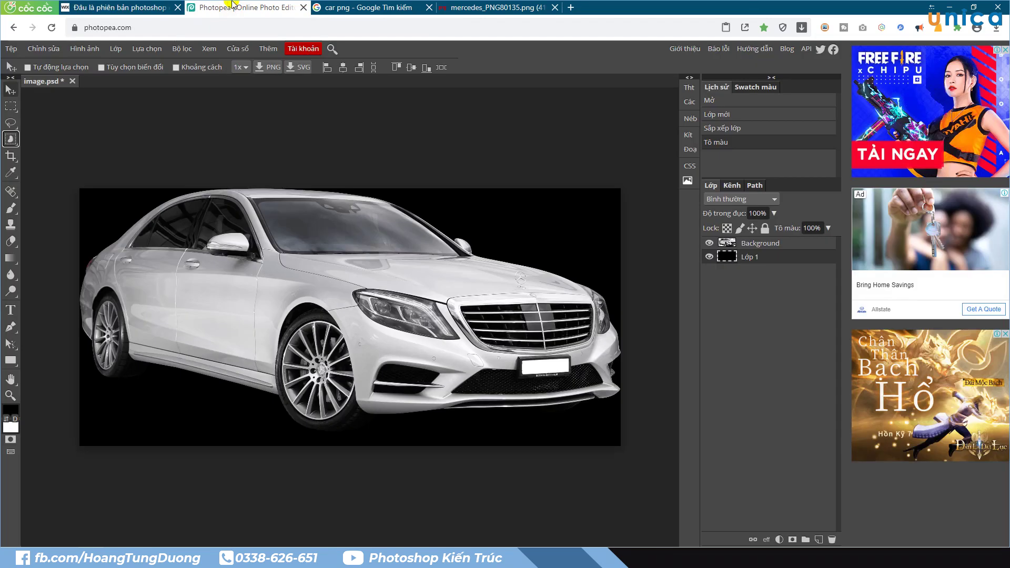
click(267, 48)
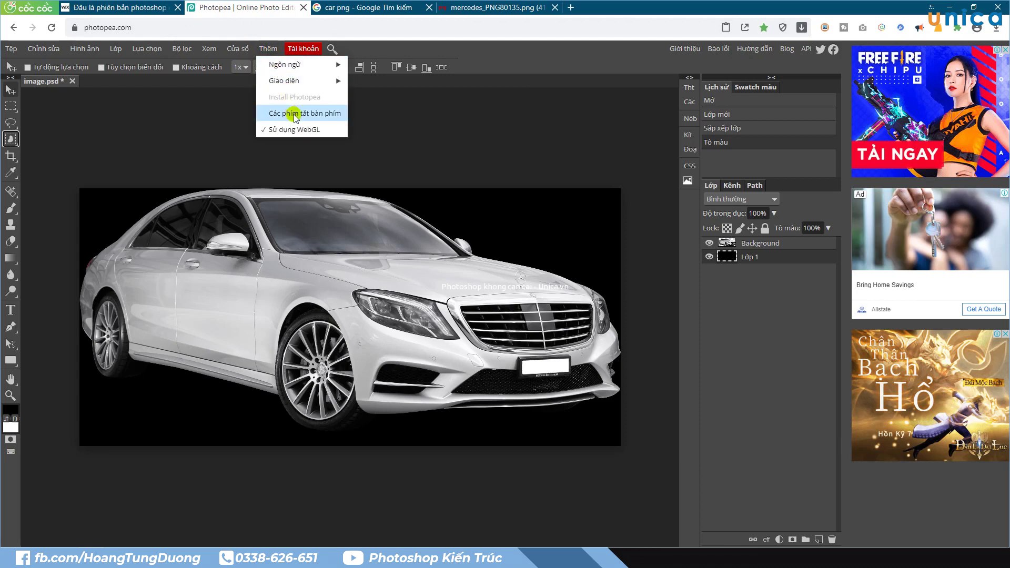
click(313, 113)
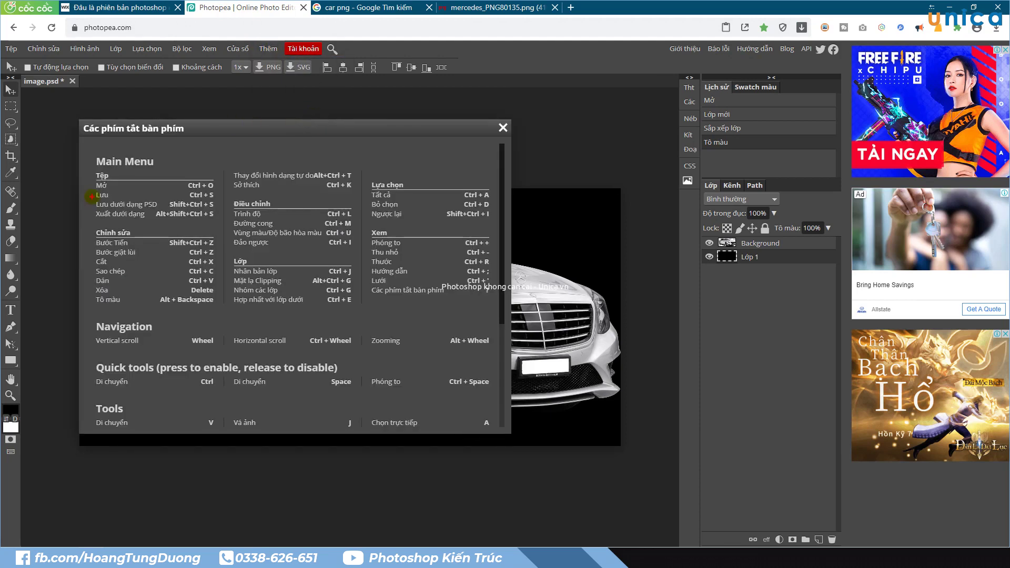
drag(91, 194, 220, 224)
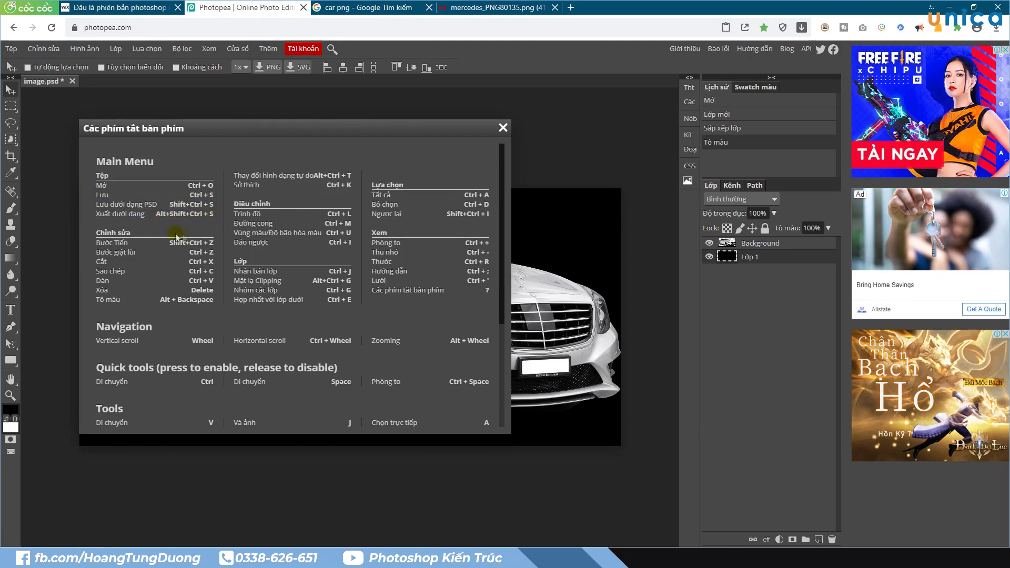
drag(159, 229, 224, 309)
scroll(246, 273, down, 2)
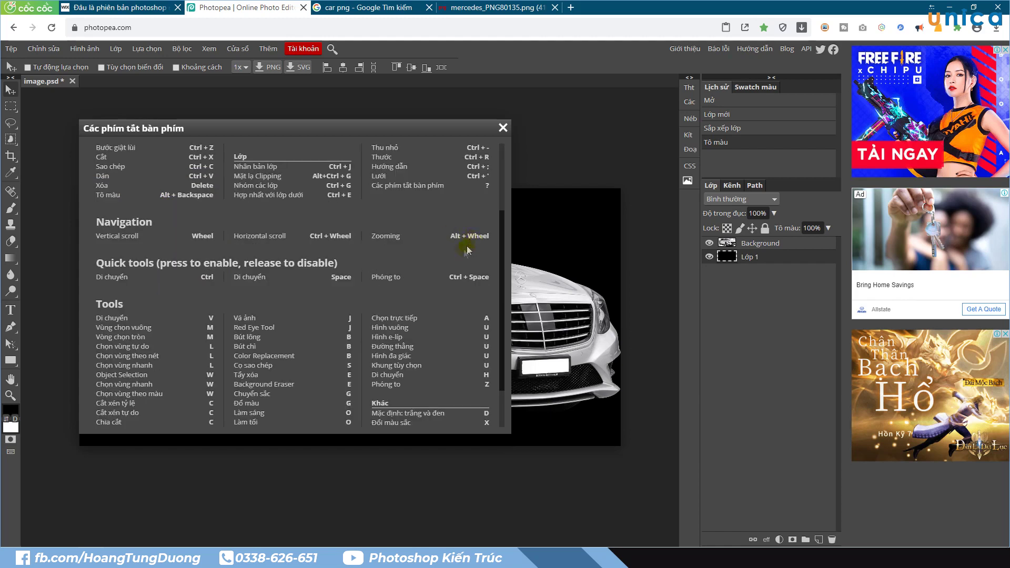
scroll(476, 236, down, 1)
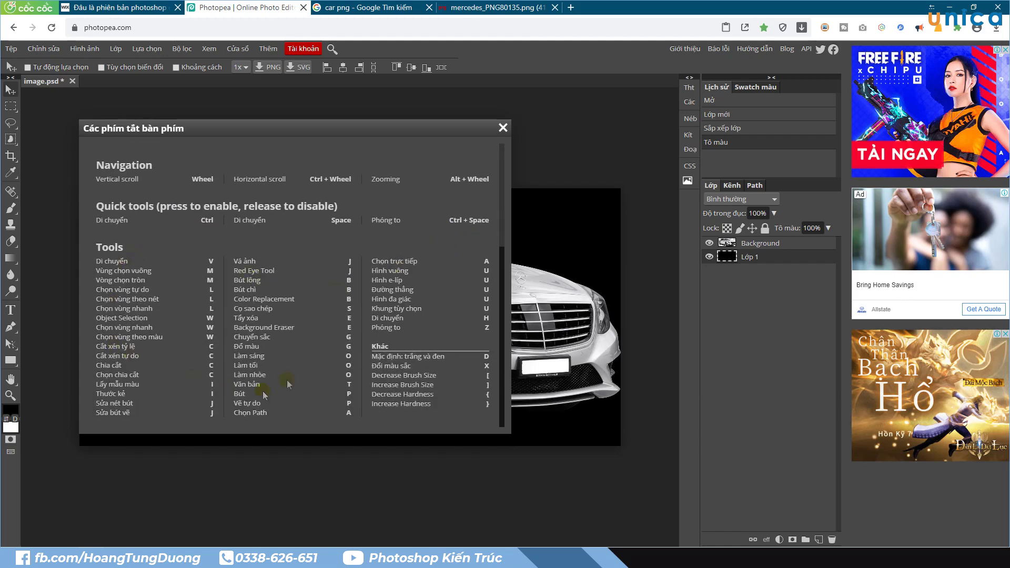
scroll(435, 333, up, 3)
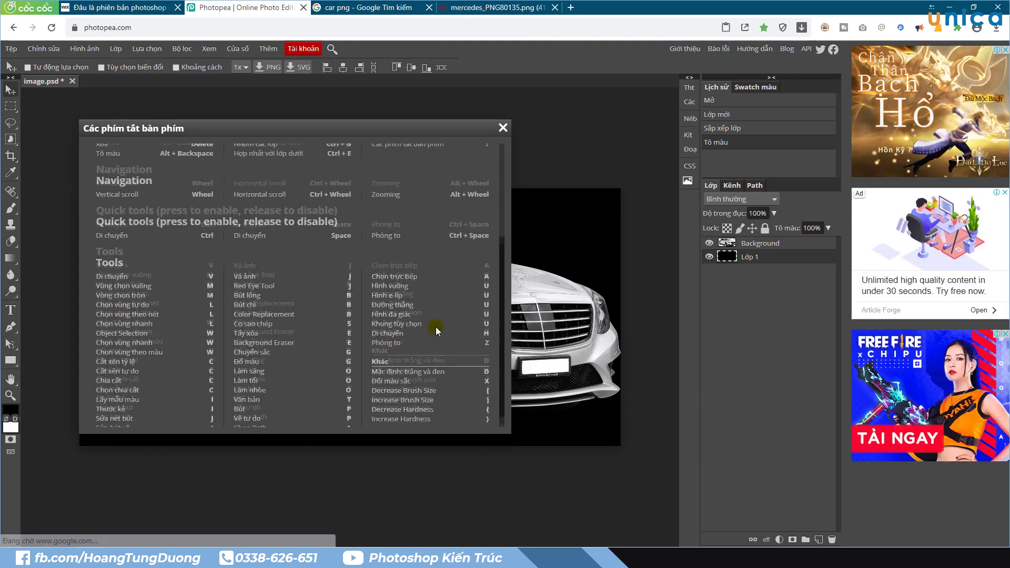
mouse_move(222, 155)
mouse_down()
mouse_move(362, 202)
mouse_move(429, 159)
mouse_up()
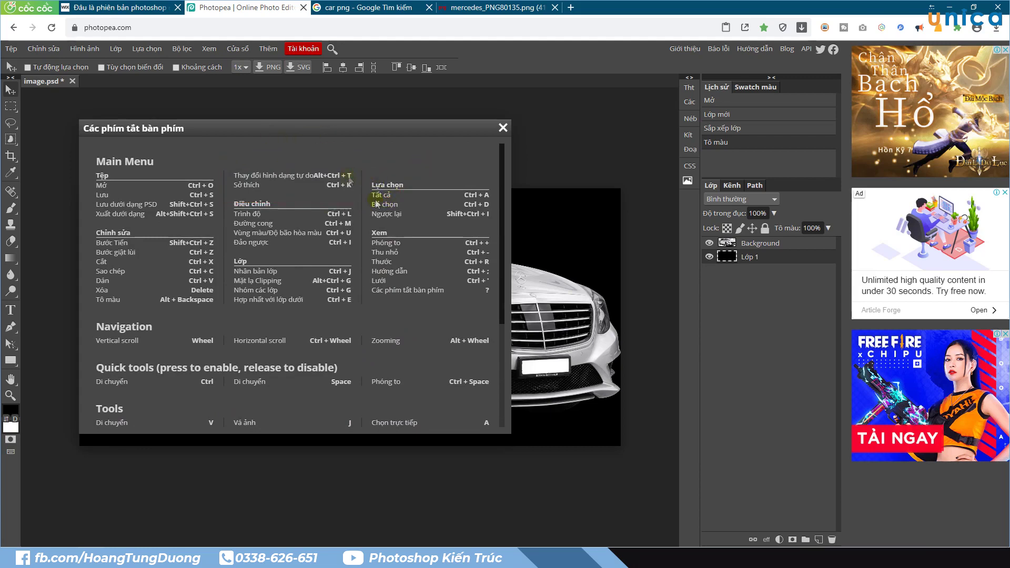
click(503, 128)
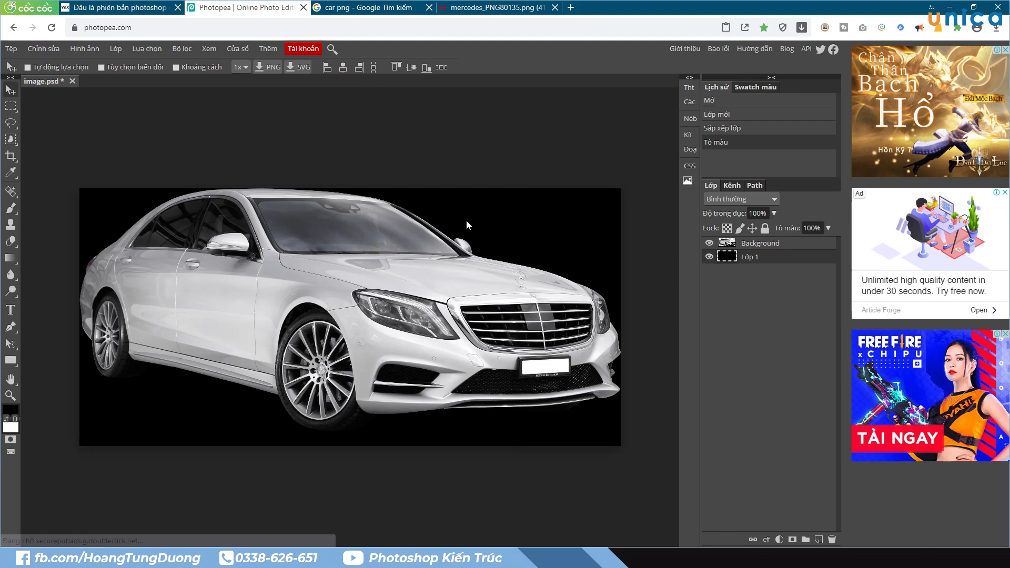
Tick Tự động lựa chọn in the Move tool's options bar.
click(425, 239)
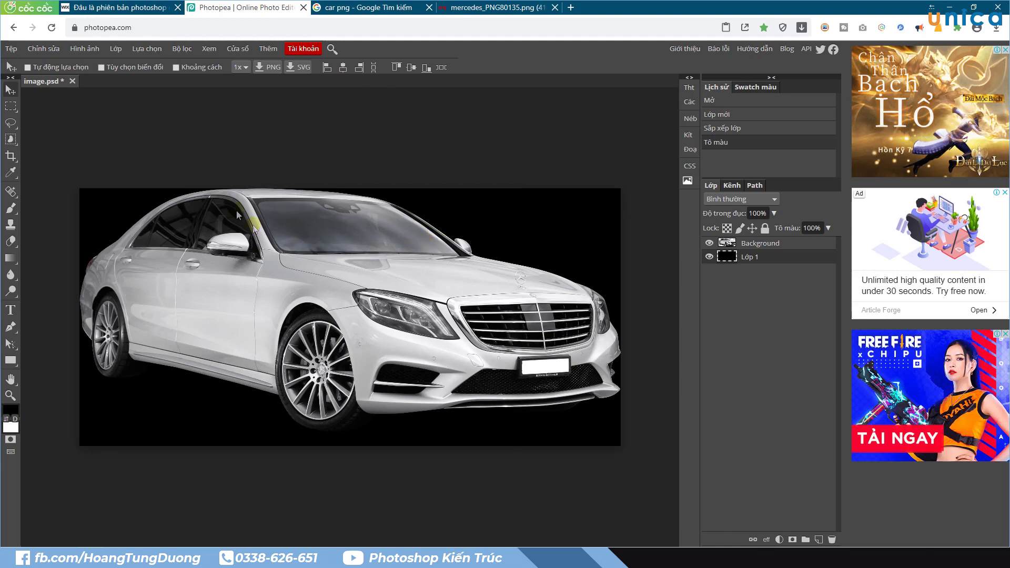
click(27, 67)
drag(1, 36, 698, 543)
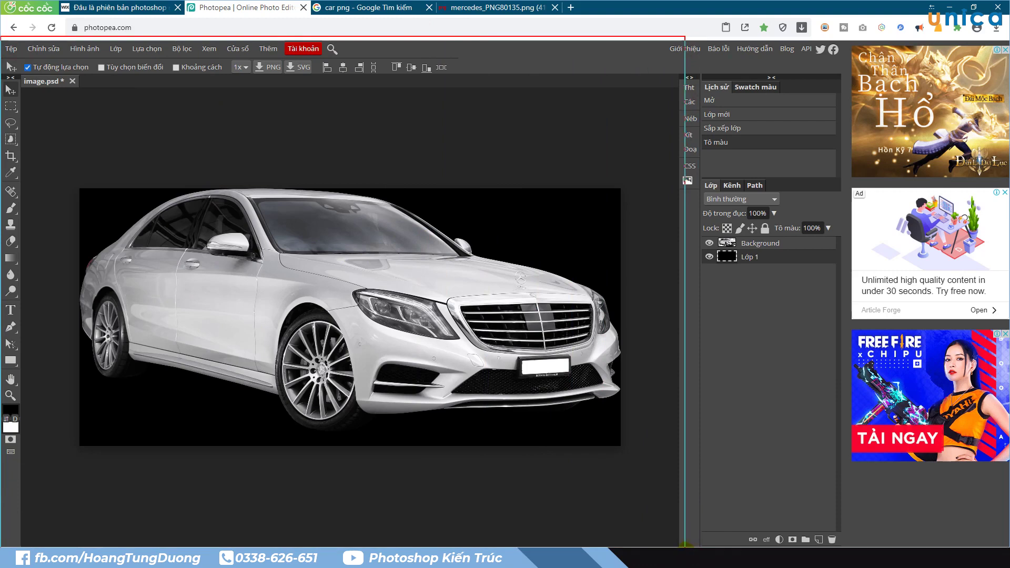
drag(331, 68, 278, 33)
click(303, 49)
drag(301, 126, 308, 114)
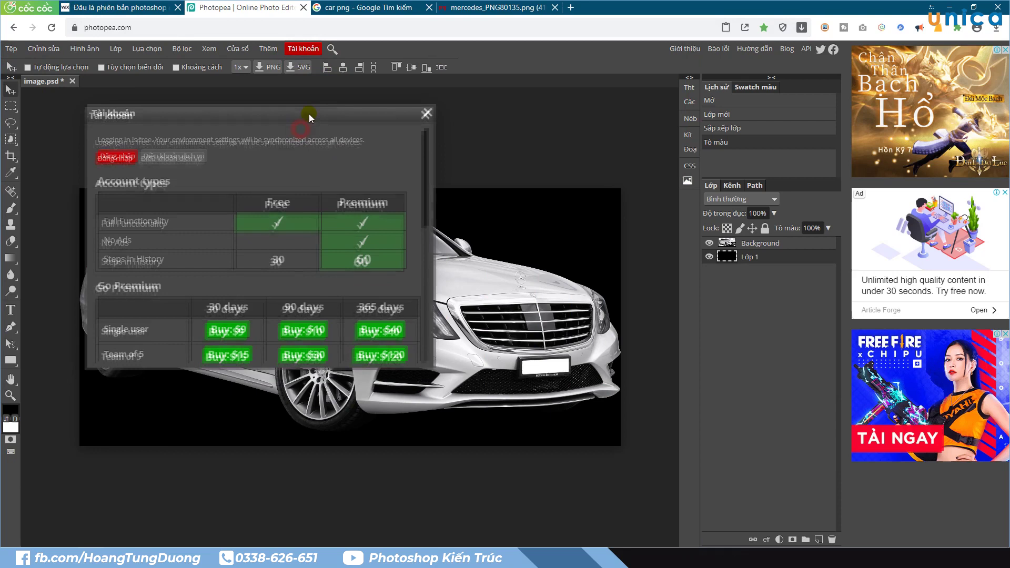
drag(248, 198, 320, 238)
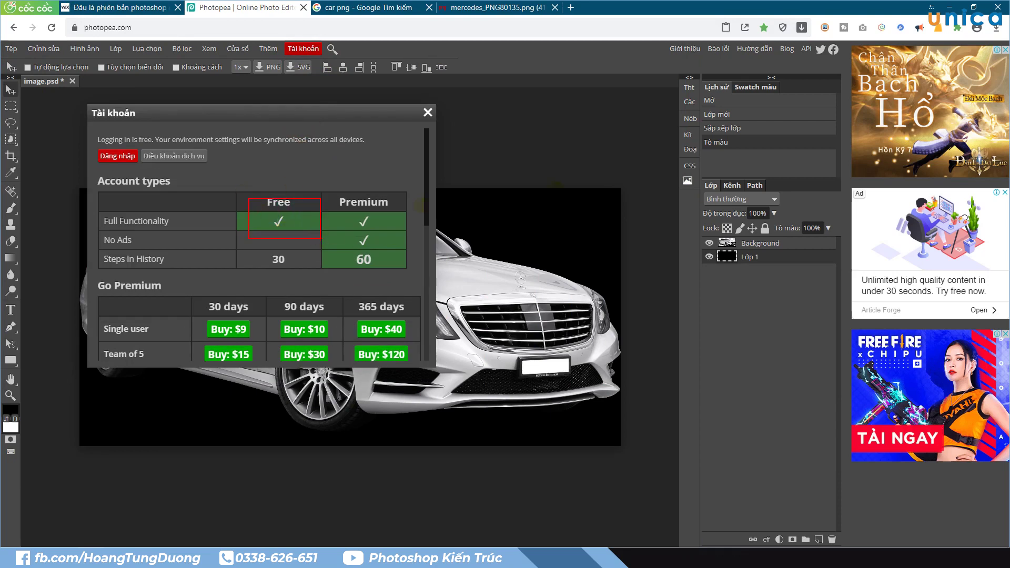
drag(886, 289, 634, 135)
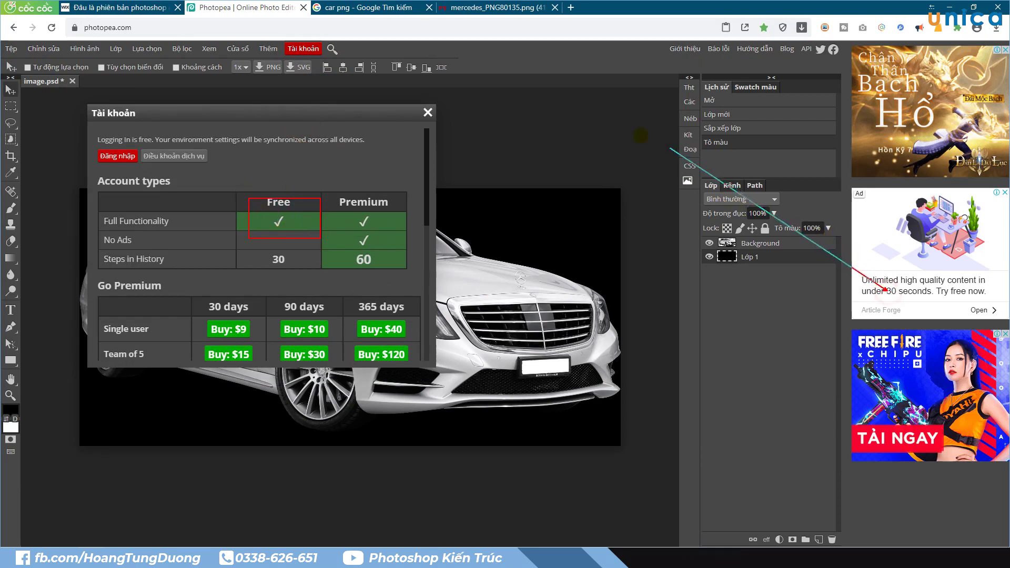
drag(942, 63, 1005, 189)
drag(989, 58, 805, 375)
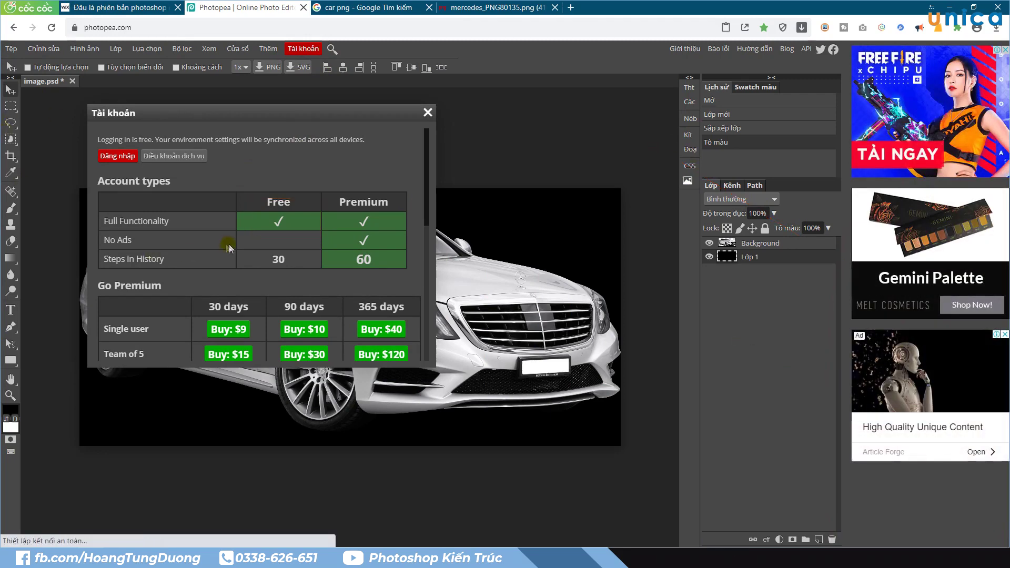
mouse_move(225, 244)
mouse_down()
mouse_move(337, 274)
mouse_move(319, 269)
mouse_up()
drag(315, 180, 414, 282)
drag(378, 261, 414, 258)
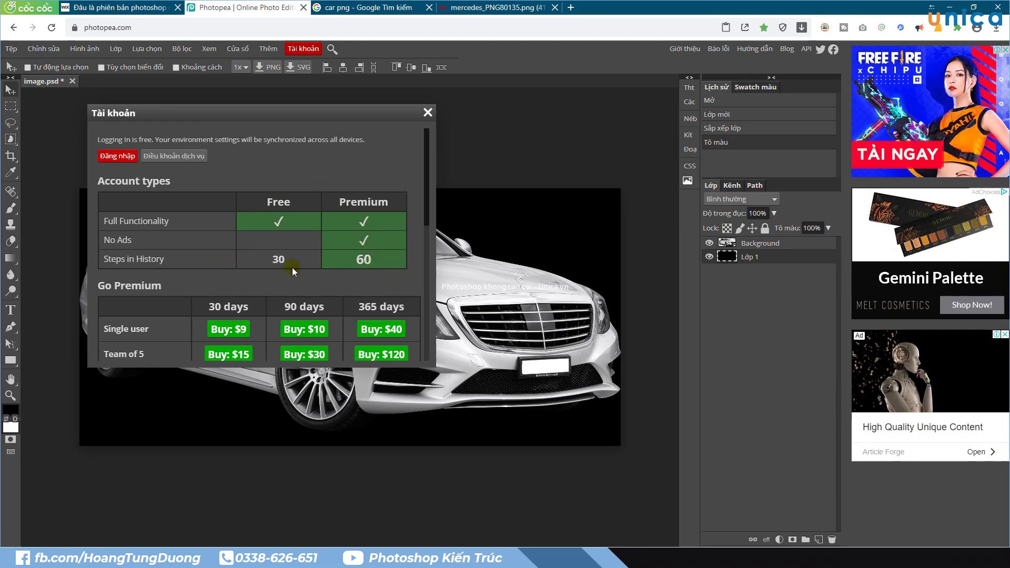
scroll(263, 221, down, 2)
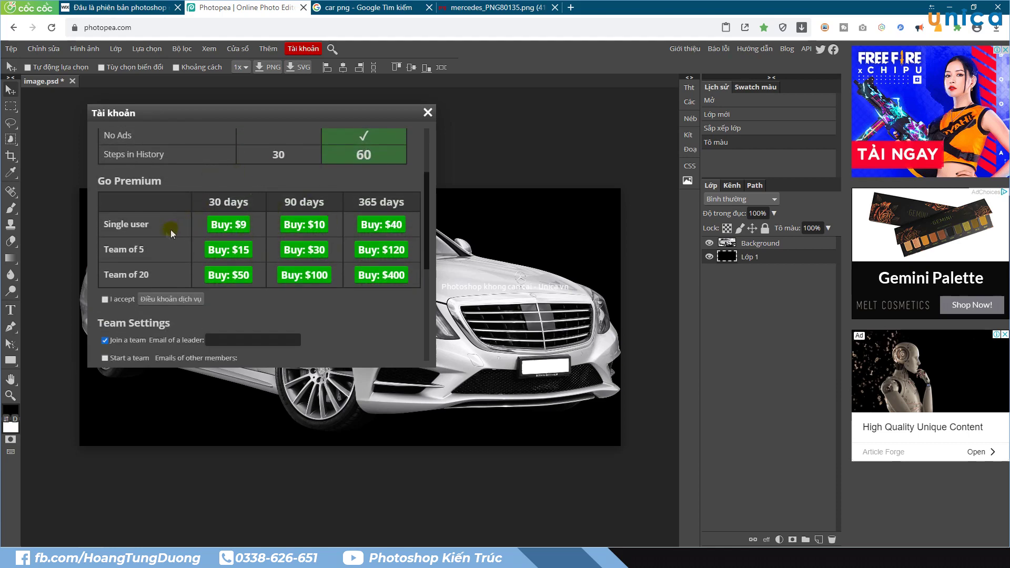
drag(96, 207, 188, 237)
drag(86, 238, 191, 289)
scroll(340, 165, up, 2)
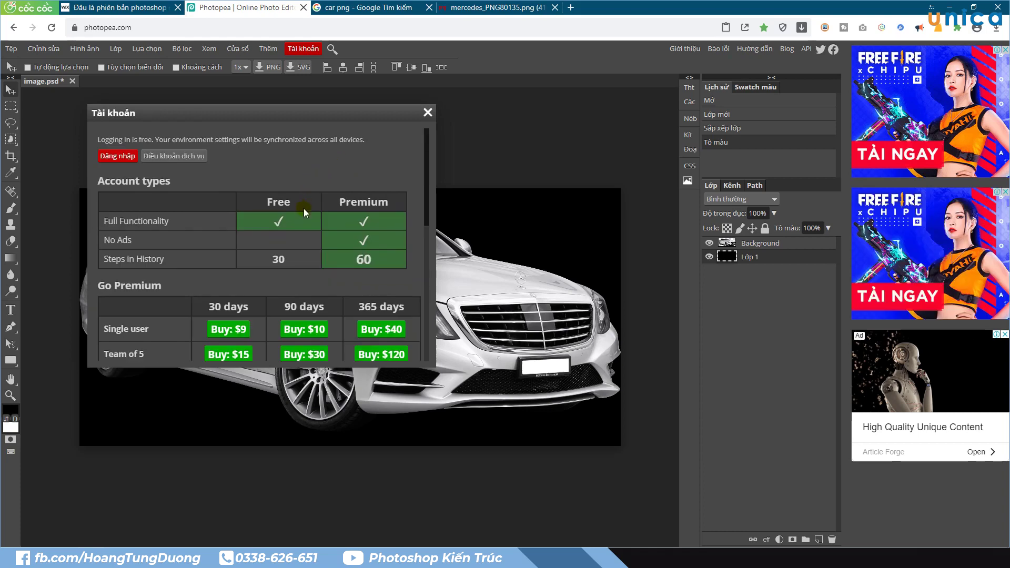
drag(294, 222, 343, 139)
drag(863, 322, 716, 266)
drag(316, 180, 415, 281)
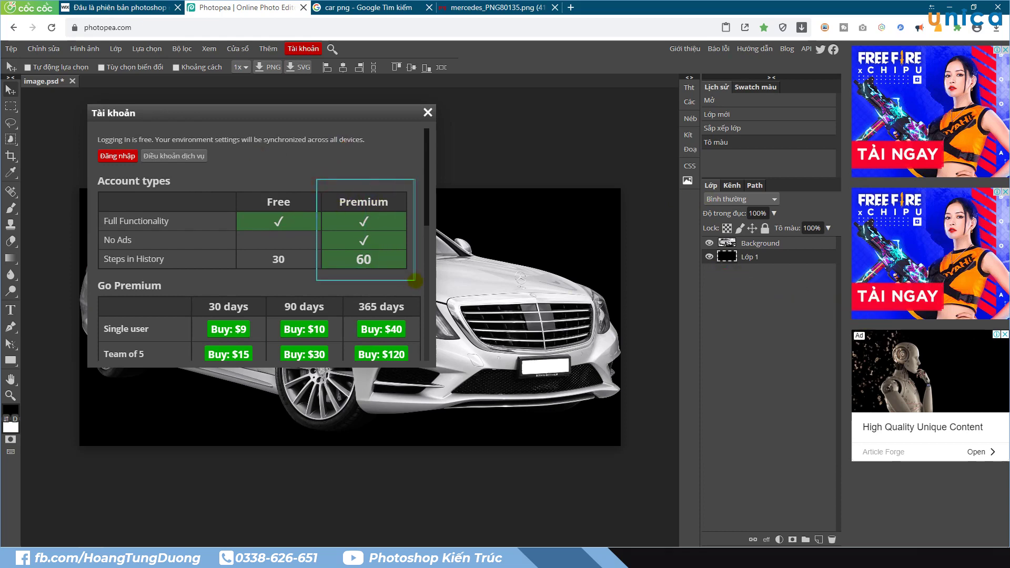
key(Escape)
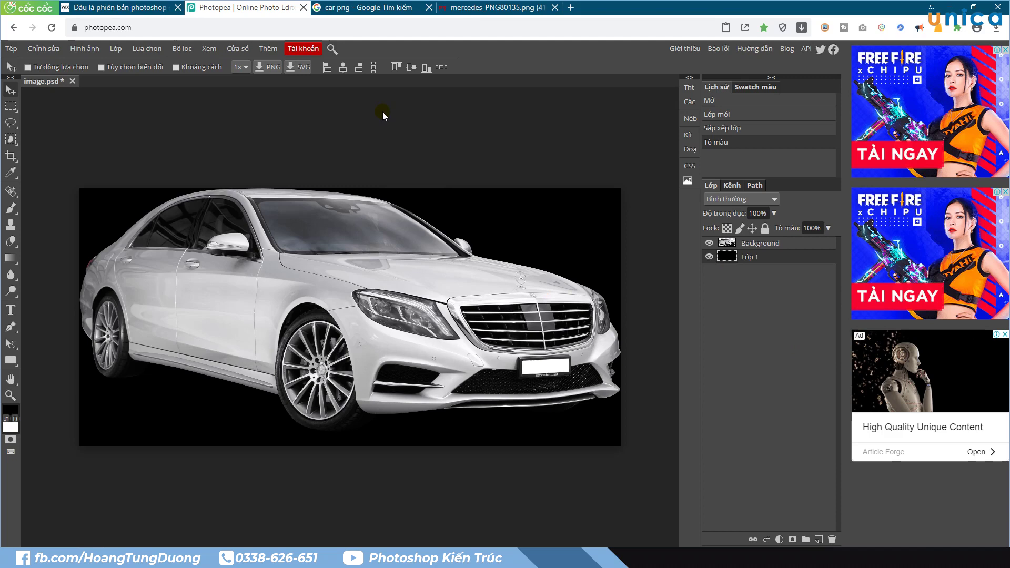